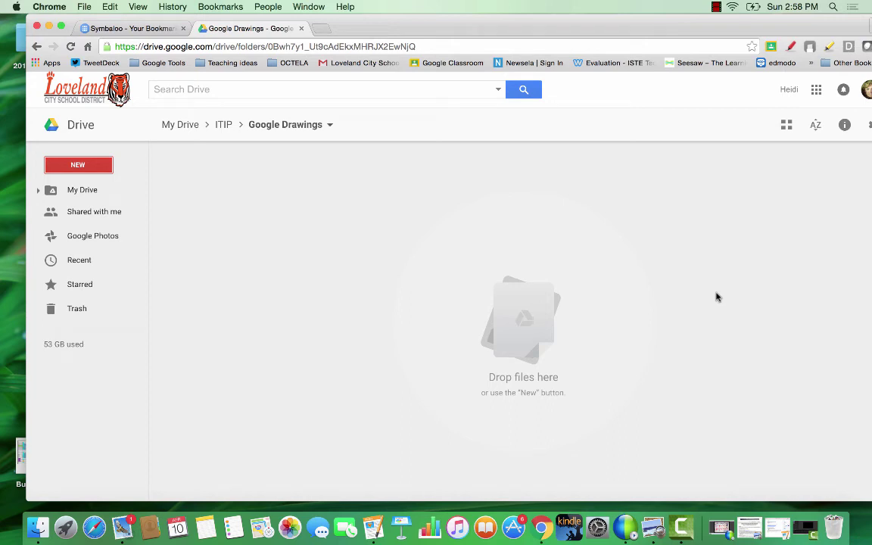
- Create a new blank Google Drawing from the Google Drawings folder in Drive
left_click(83, 171)
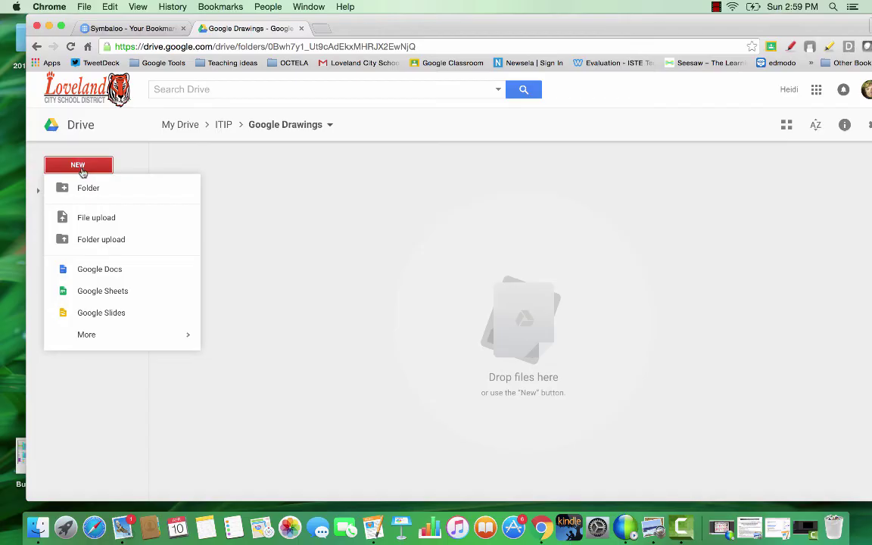
mouse_move(87, 335)
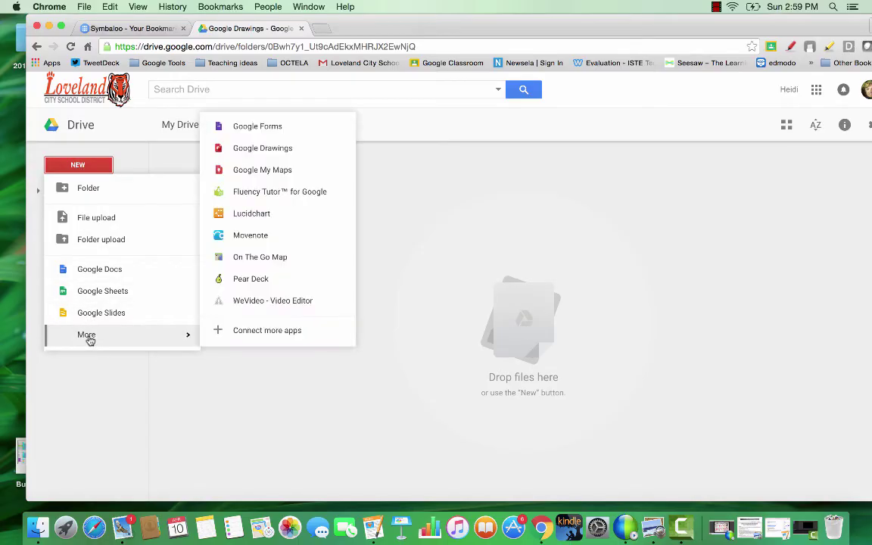
left_click(250, 149)
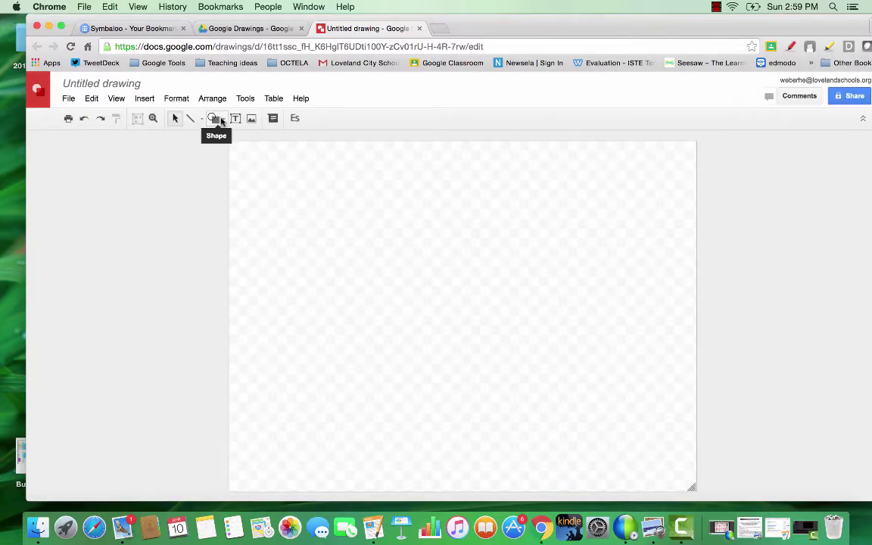
- Draw an oval near the top left of the canvas
left_click(219, 120)
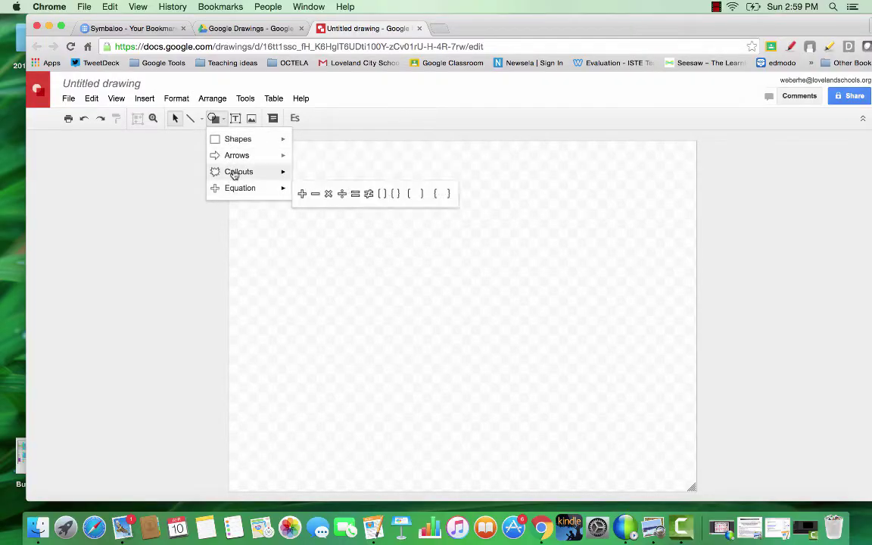
mouse_move(287, 142)
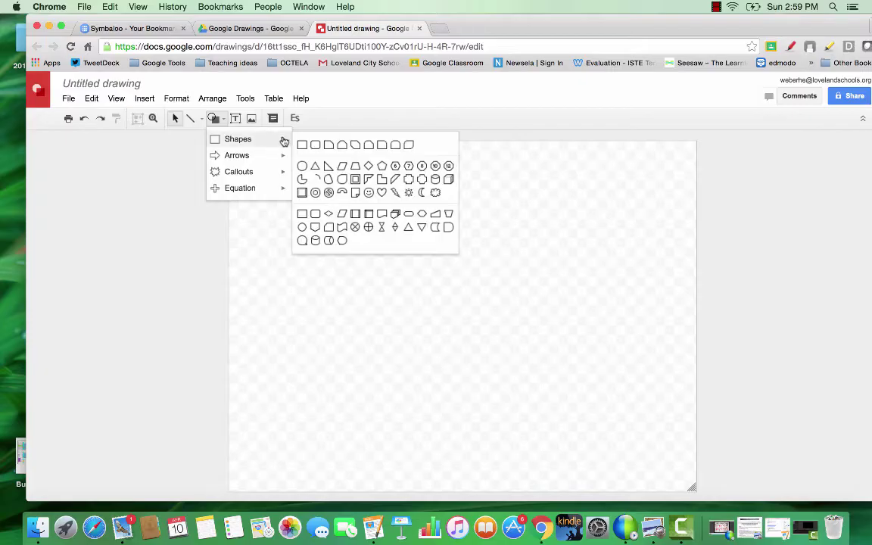
left_click(302, 166)
left_click_drag(250, 155, 340, 233)
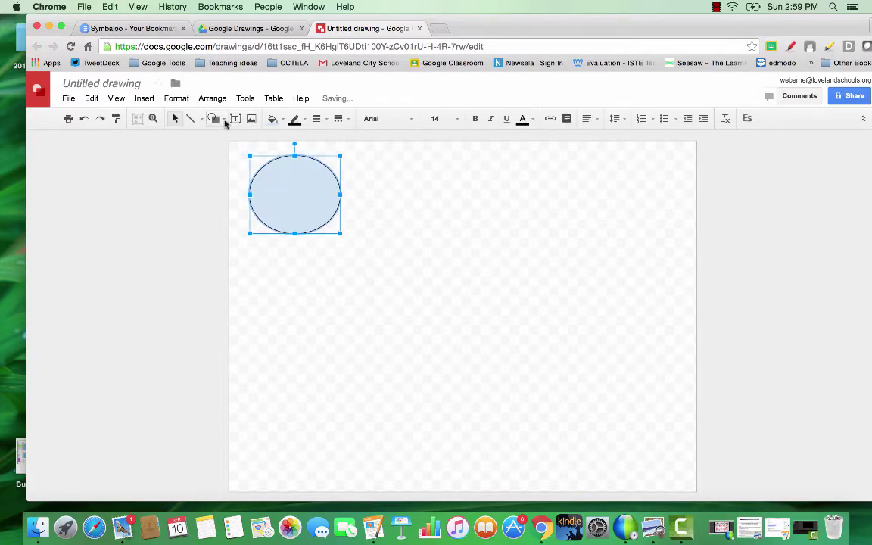
- Give the oval an orange fill and a dark red, 8px, dotted outline
left_click(273, 119)
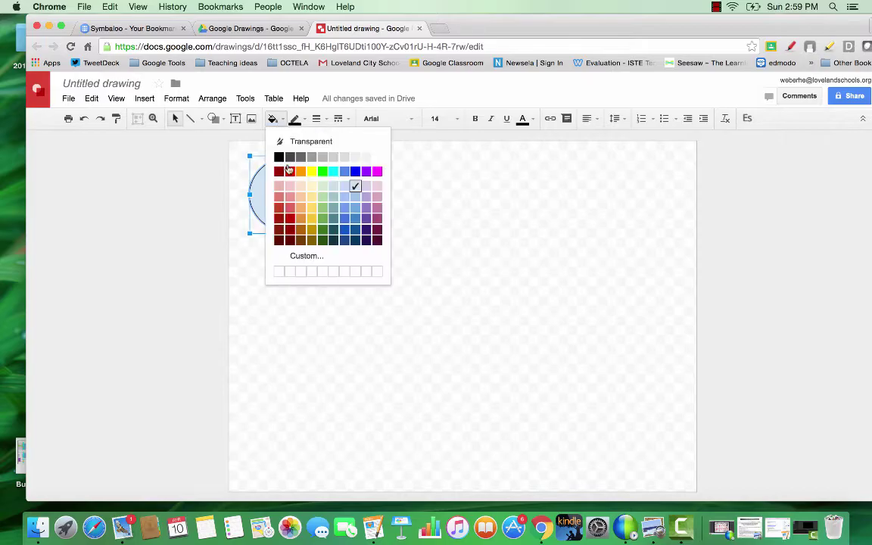
left_click(301, 171)
left_click(295, 119)
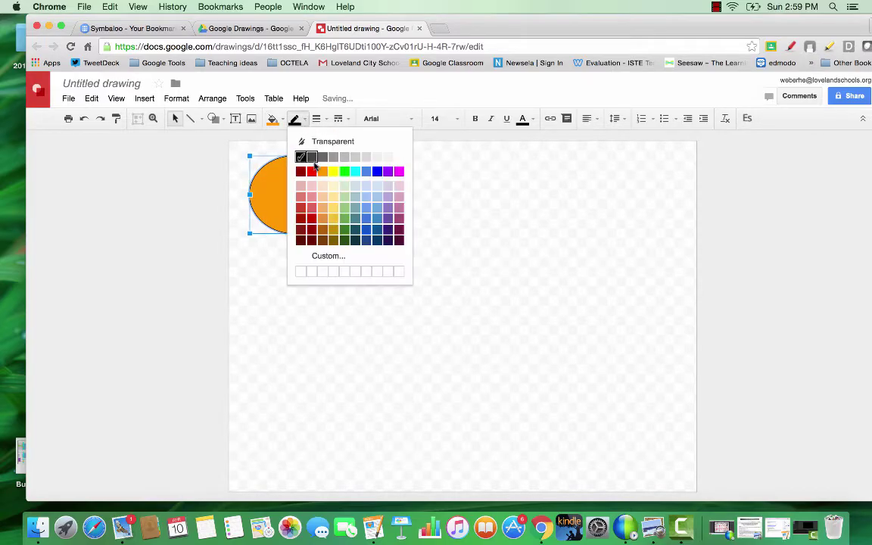
left_click(300, 218)
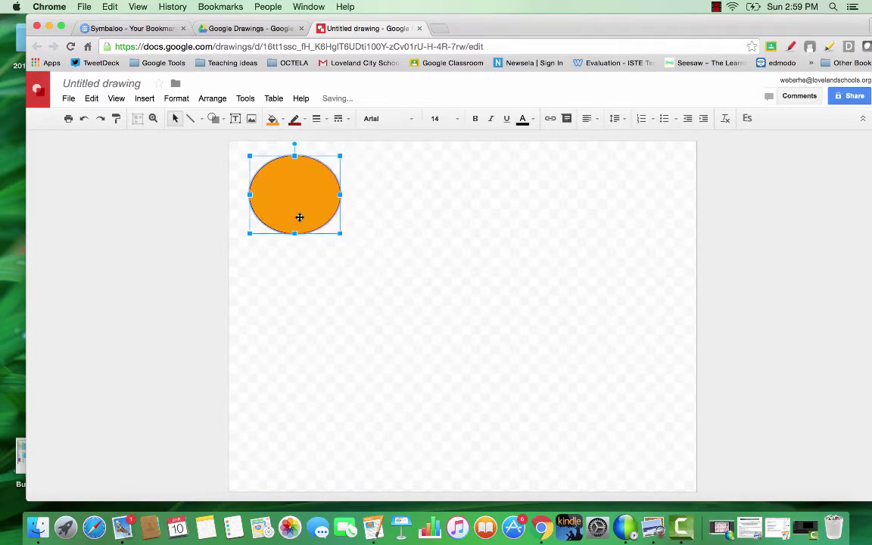
left_click(327, 120)
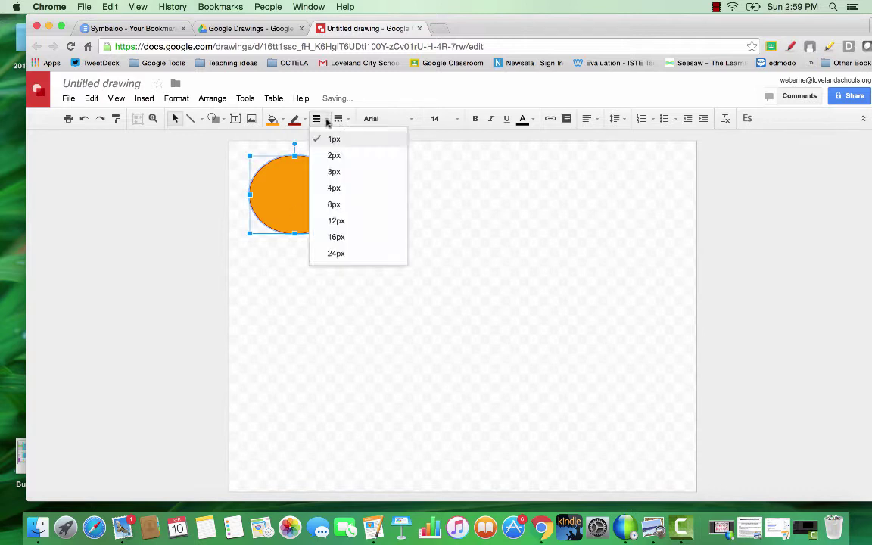
left_click(335, 203)
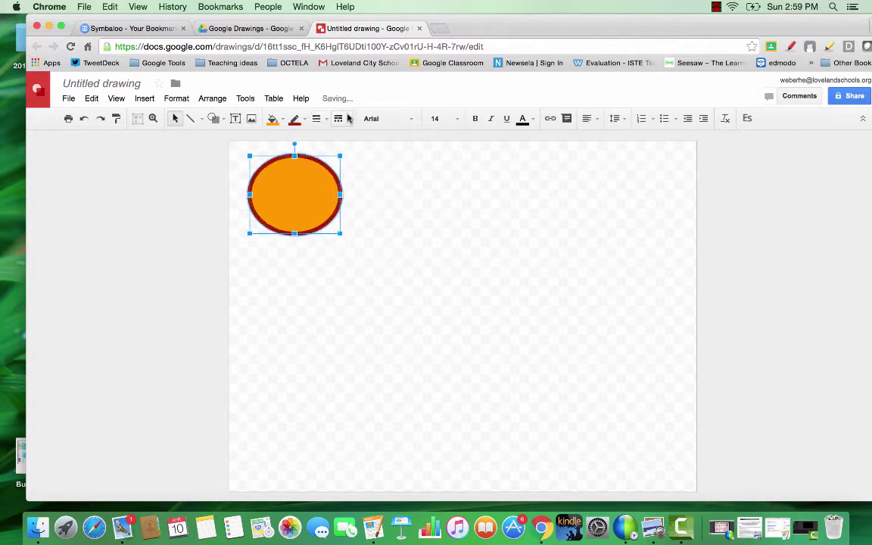
left_click(339, 119)
left_click(359, 155)
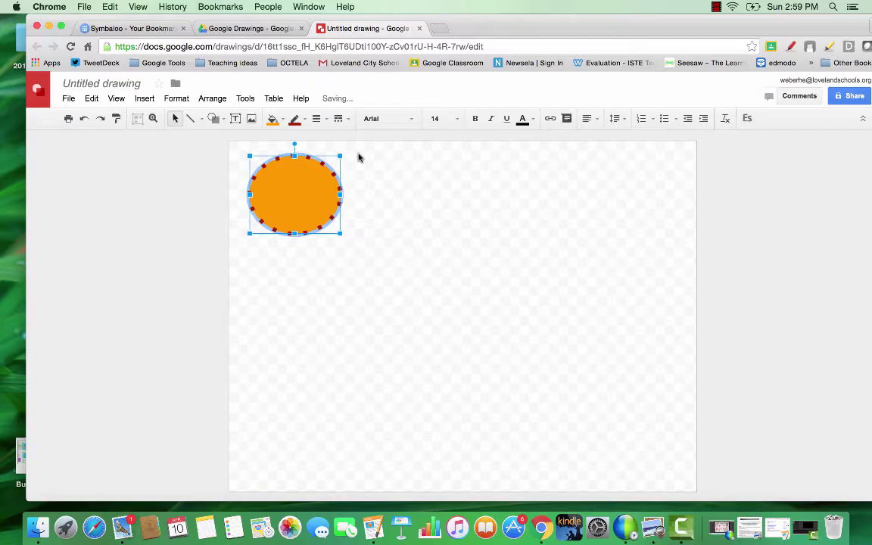
left_click(362, 180)
- Choose the right-pointing arrow shape from the Arrows category
left_click(213, 118)
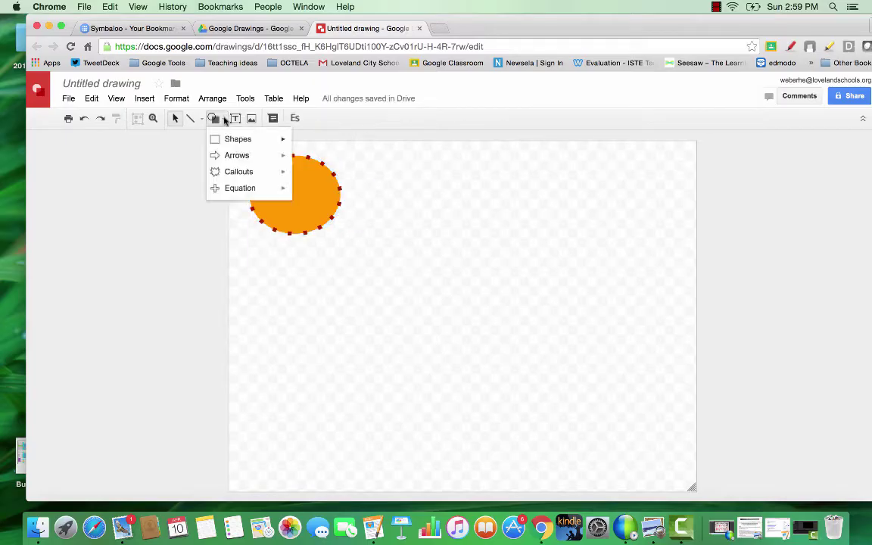
mouse_move(233, 159)
left_click(302, 161)
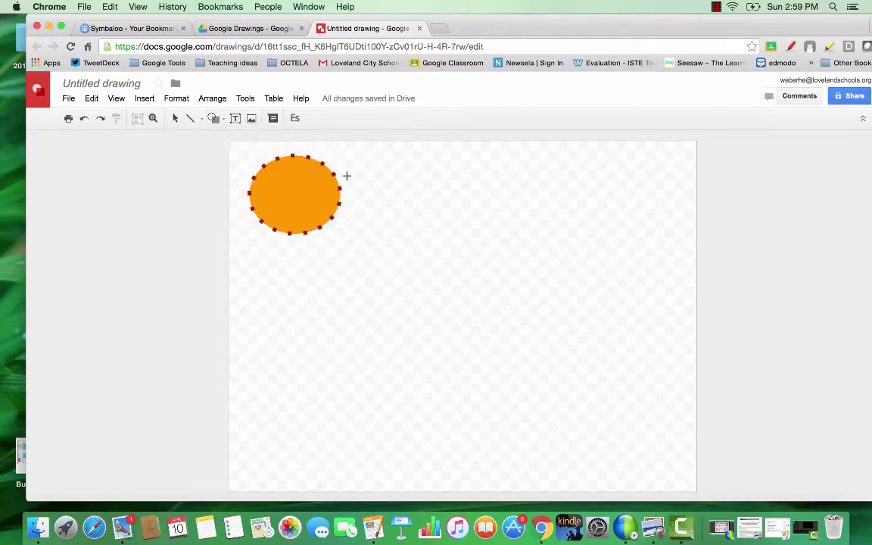
- Draw a right arrow beside the oval and widen the canvas considerably
left_click_drag(340, 180, 406, 218)
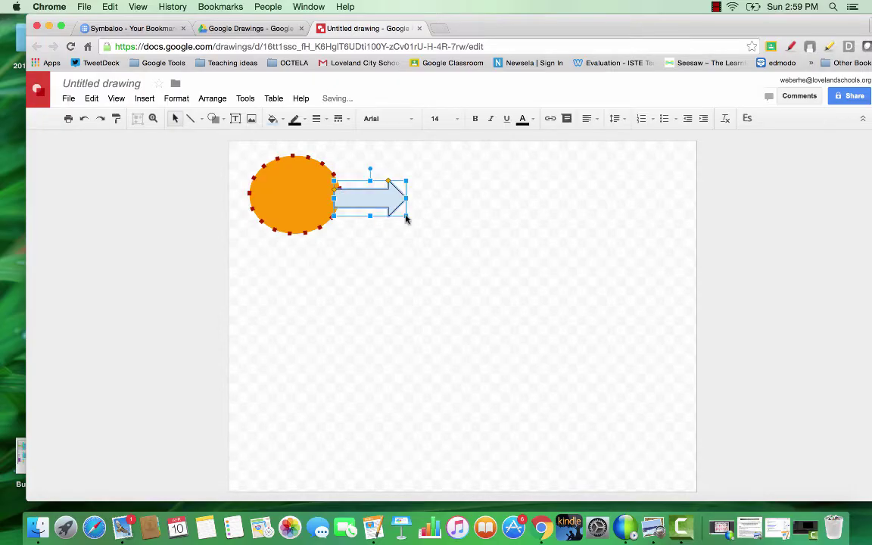
left_click(174, 121)
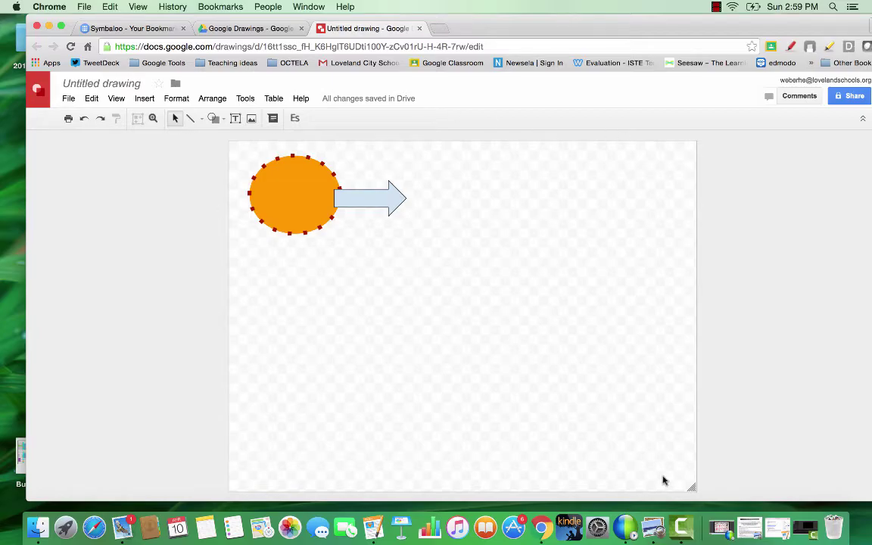
left_click_drag(691, 488, 511, 407)
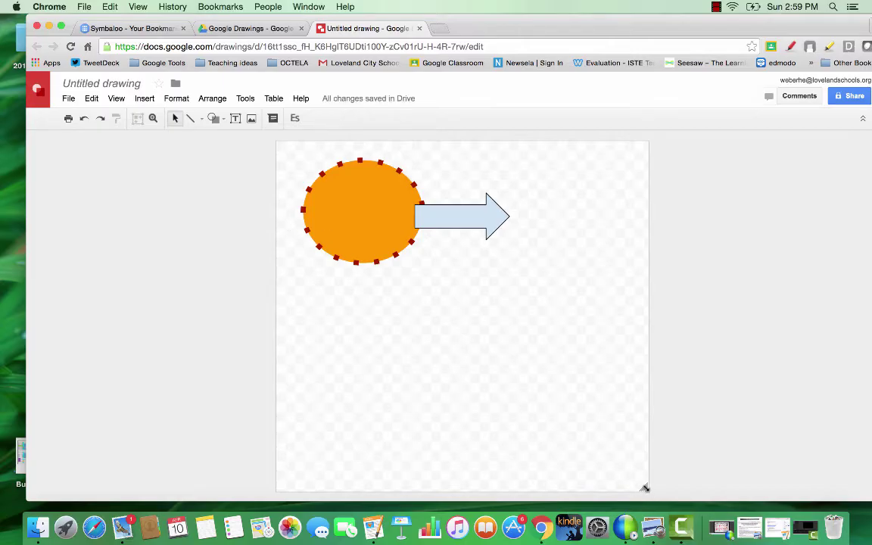
left_click_drag(645, 488, 786, 443)
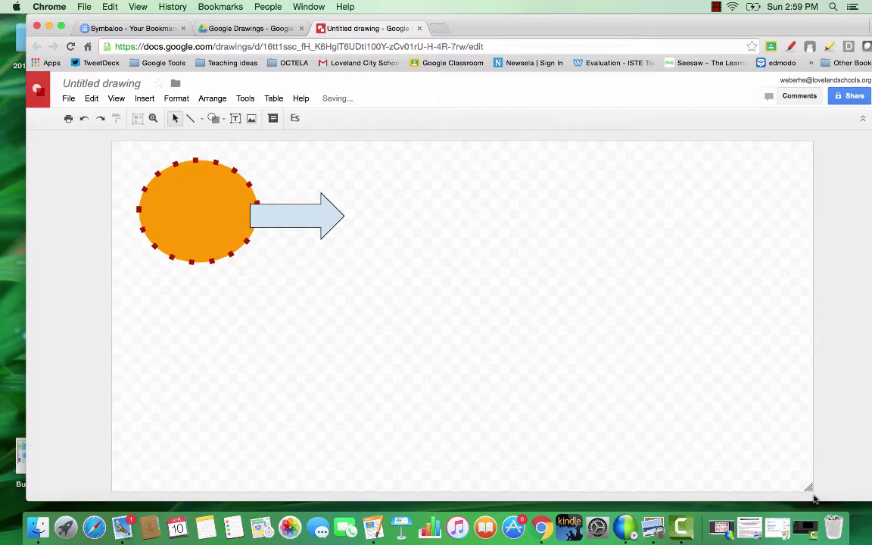
left_click_drag(811, 492, 840, 486)
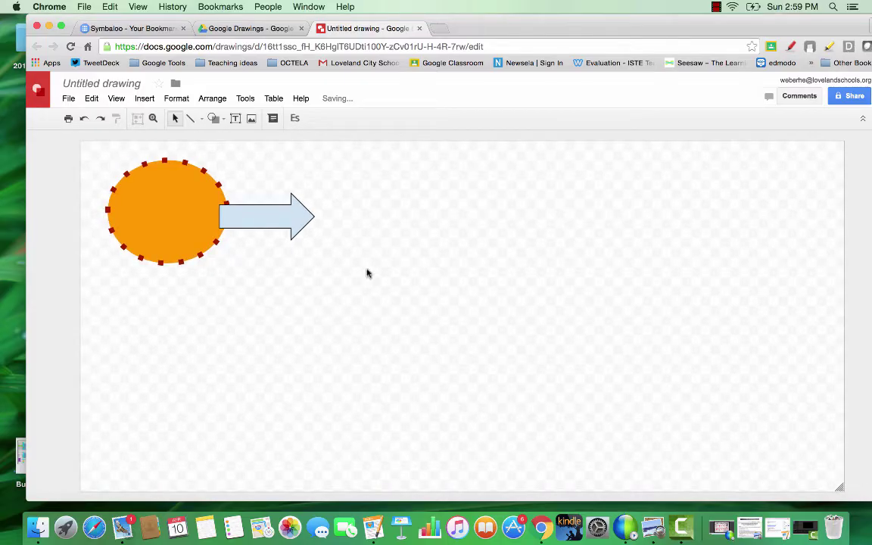
left_click(68, 99)
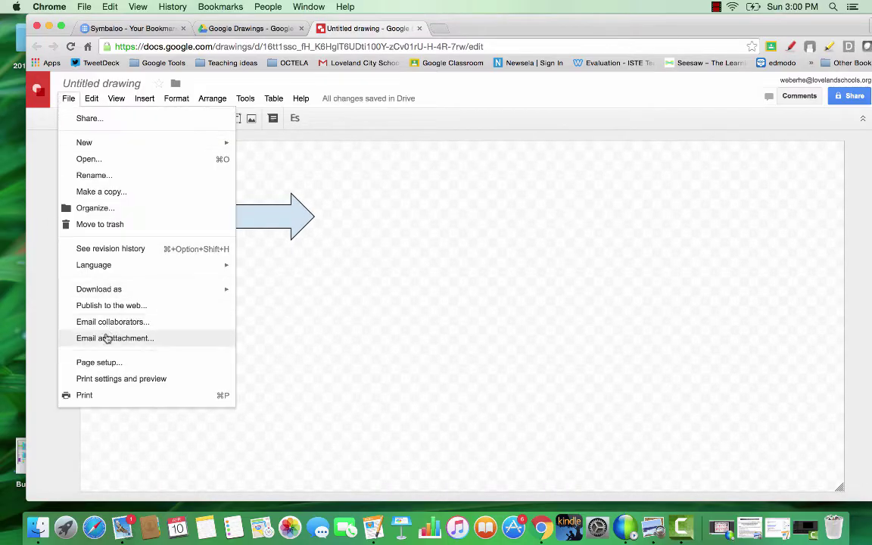
left_click(107, 365)
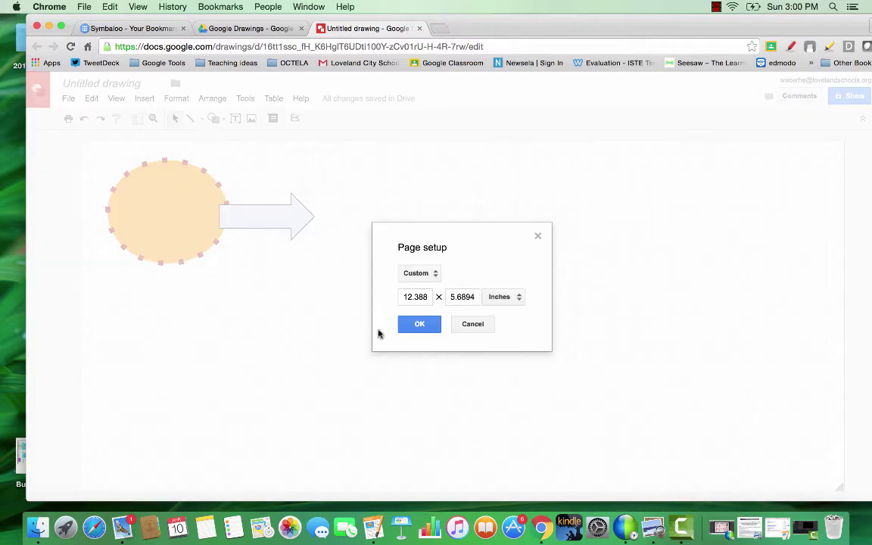
left_click(437, 275)
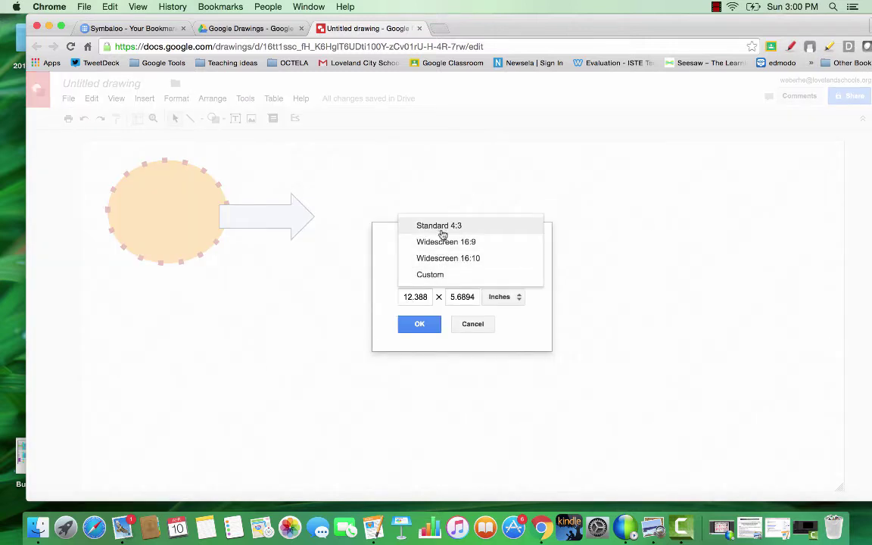
left_click(437, 275)
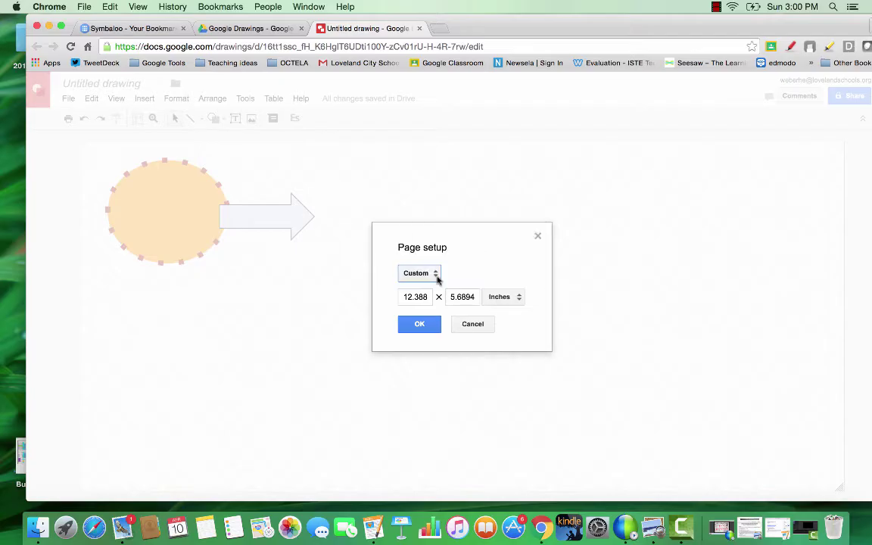
left_click(521, 301)
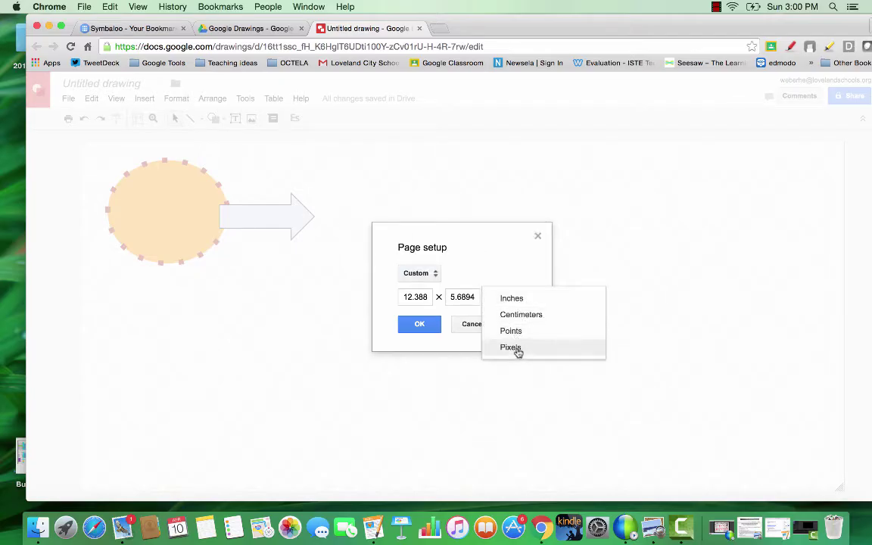
left_click(469, 325)
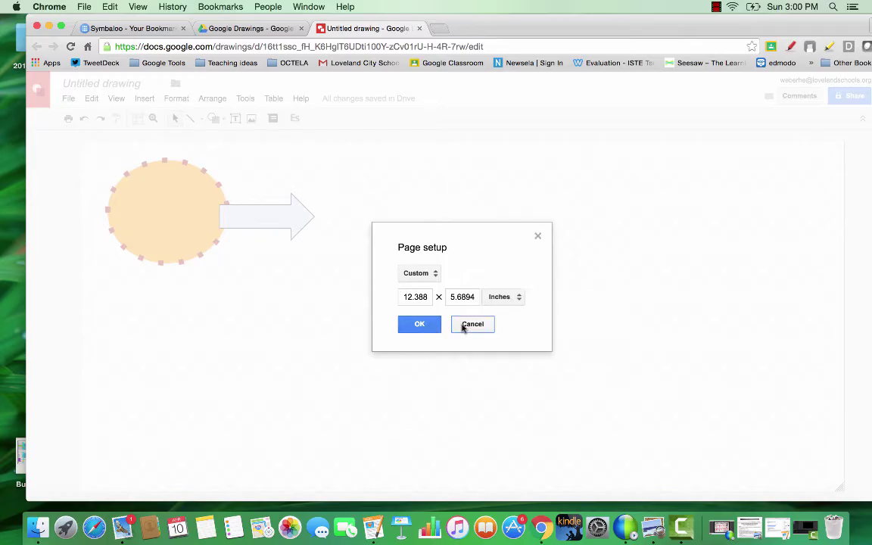
left_click(467, 325)
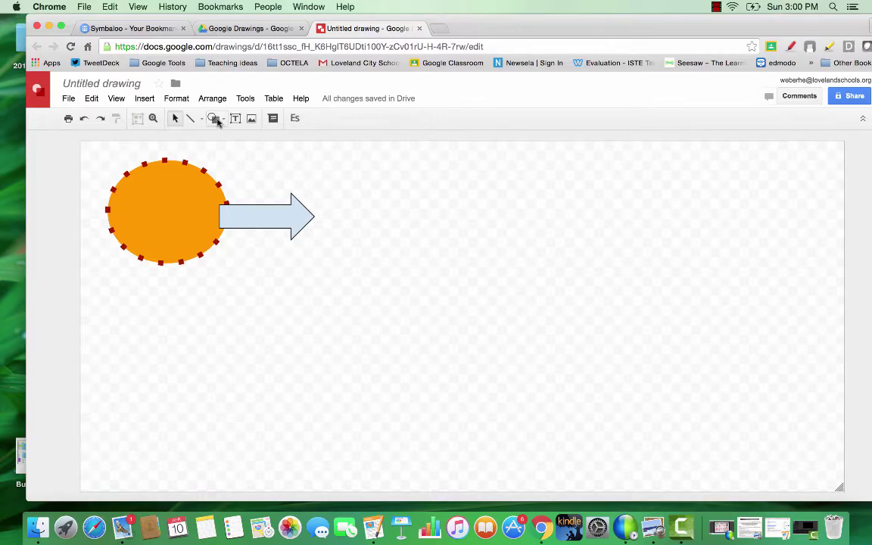
- Draw a large triangle below and right of the arrow
left_click(214, 120)
mouse_move(261, 141)
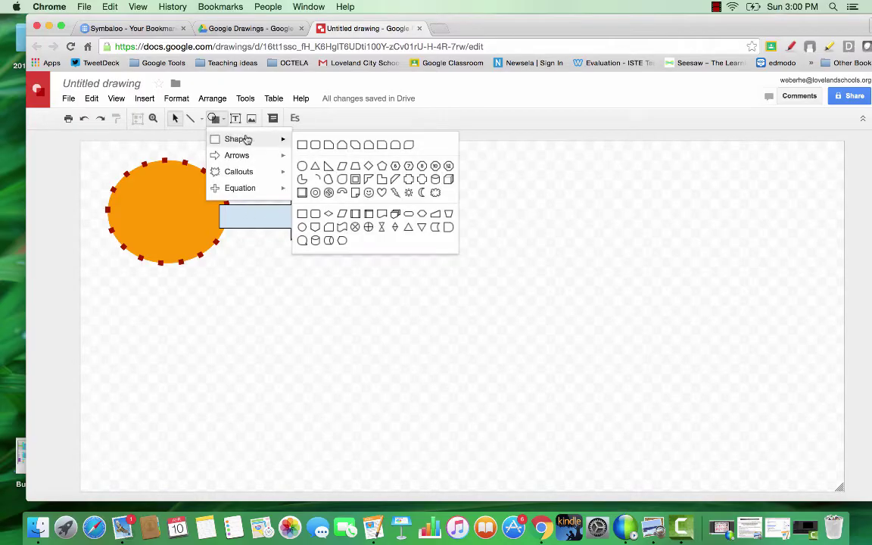
left_click(315, 167)
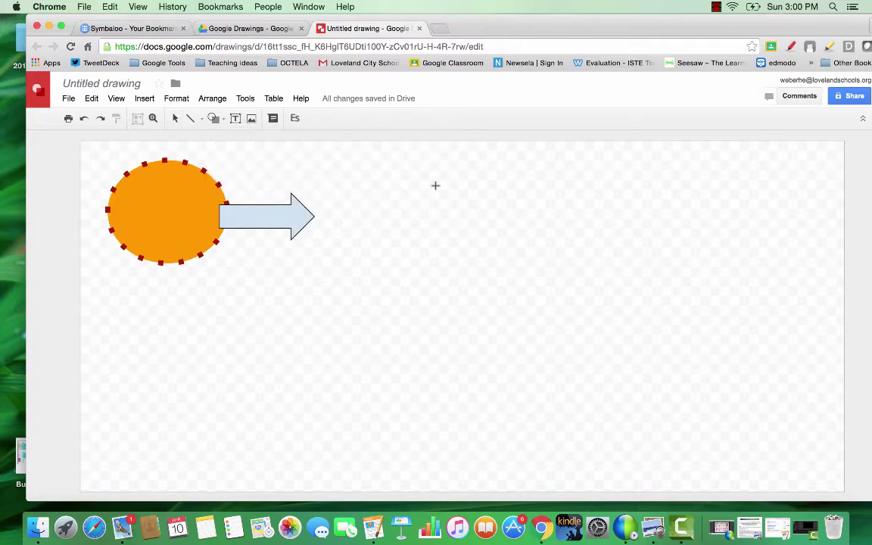
mouse_move(436, 186)
left_mouse_down()
mouse_move(374, 280)
mouse_move(330, 382)
mouse_move(261, 406)
left_mouse_up()
left_click_drag(438, 407, 588, 419)
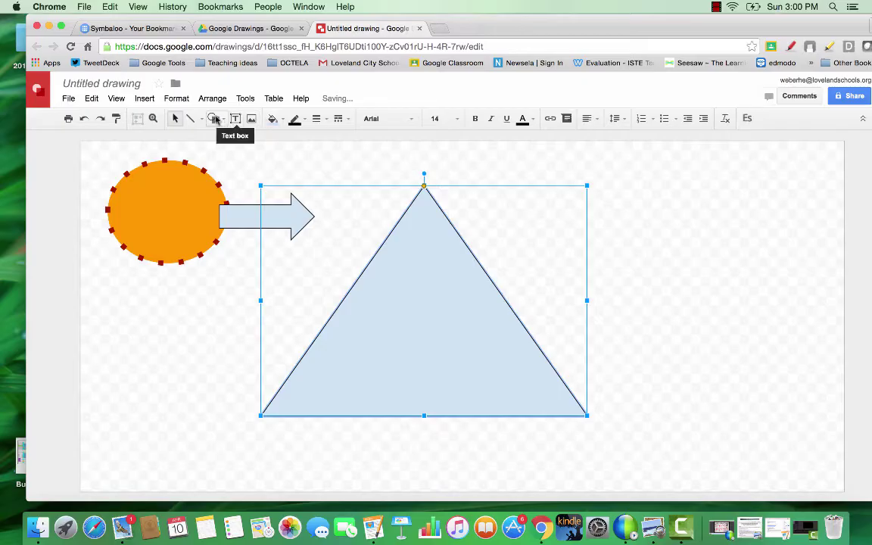
- Draw a rounded rectangle over the right half of the triangle
left_click(222, 120)
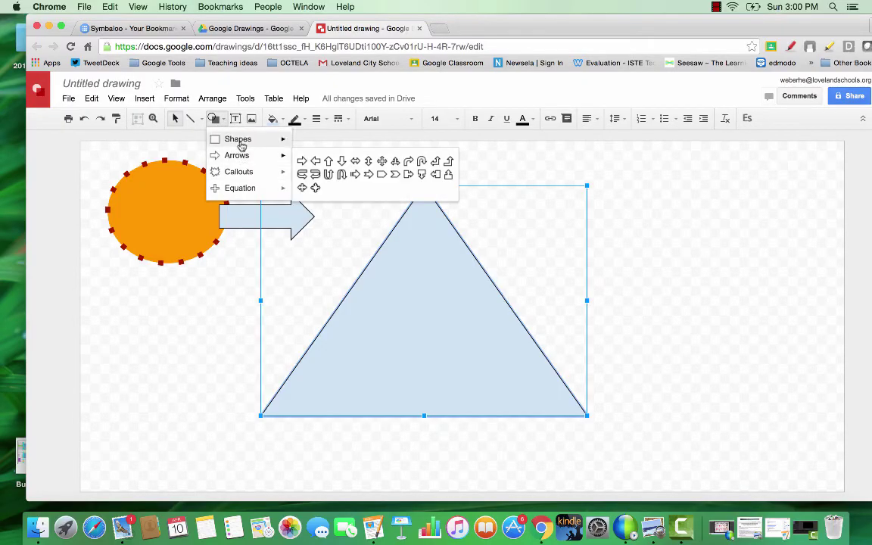
mouse_move(240, 141)
left_click(304, 145)
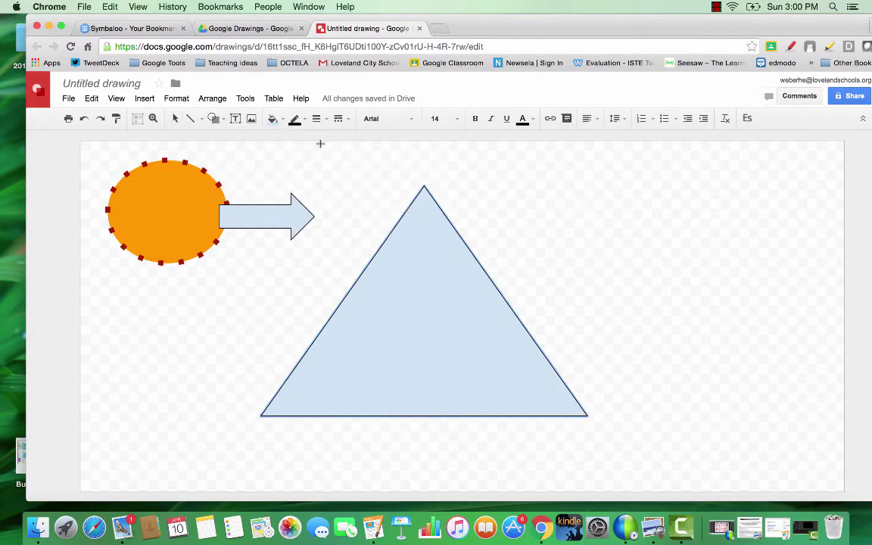
left_click_drag(545, 214, 376, 413)
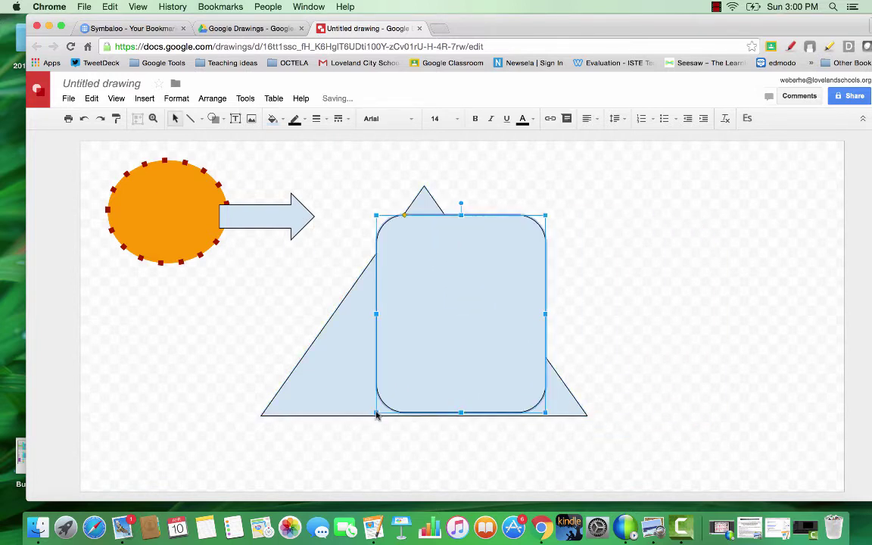
- Fill the rounded rectangle with a custom, partly transparent bright blue
left_click(282, 123)
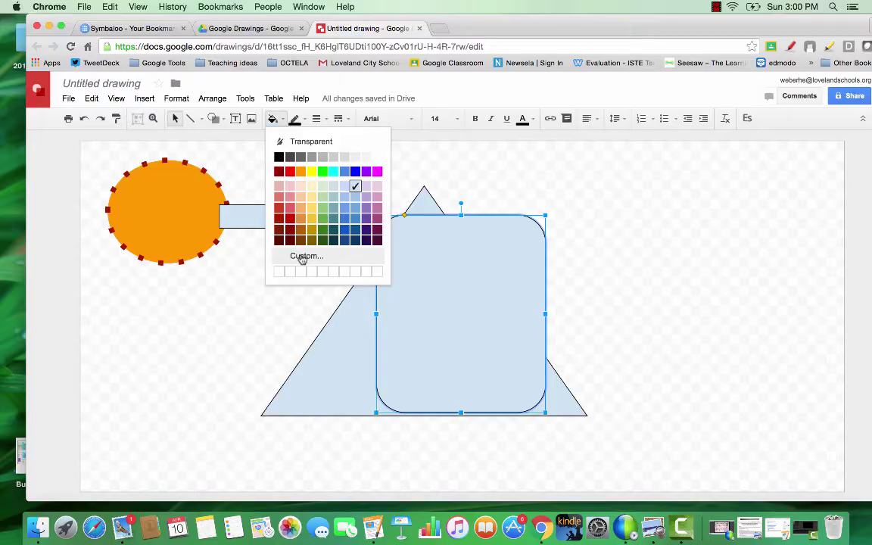
left_click(304, 257)
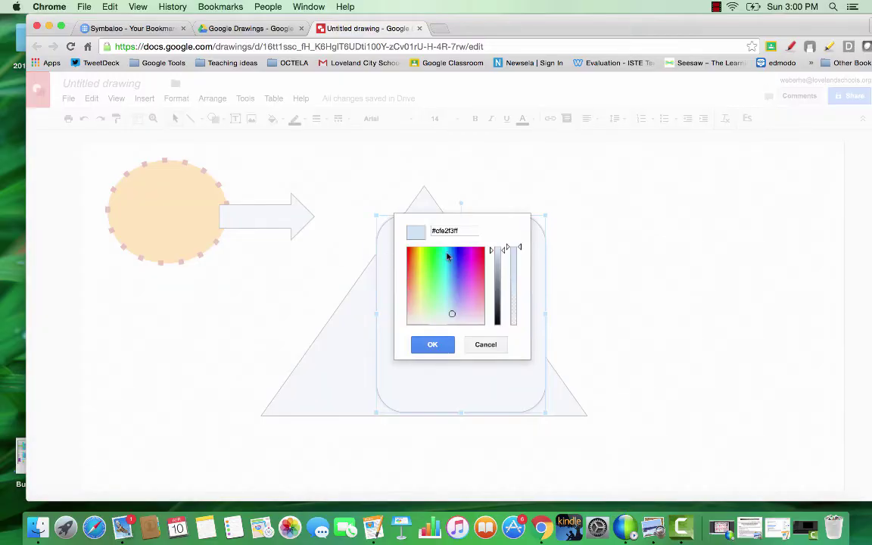
left_click_drag(460, 256, 449, 261)
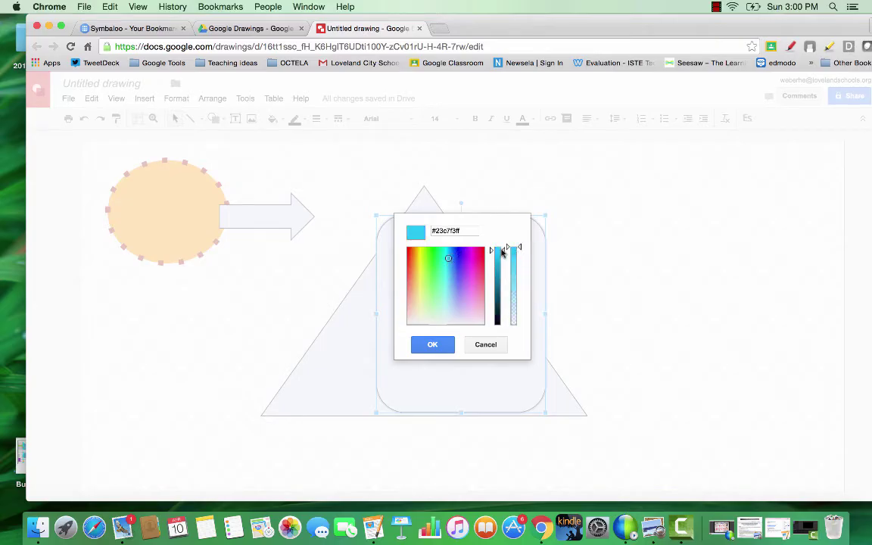
mouse_move(503, 254)
left_mouse_down()
mouse_move(504, 312)
mouse_move(505, 251)
left_mouse_up()
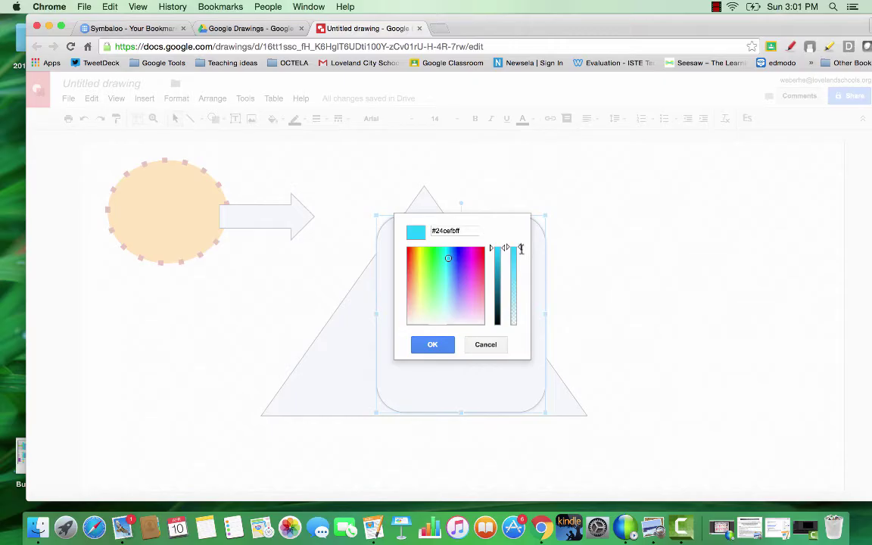
left_click_drag(519, 250, 521, 304)
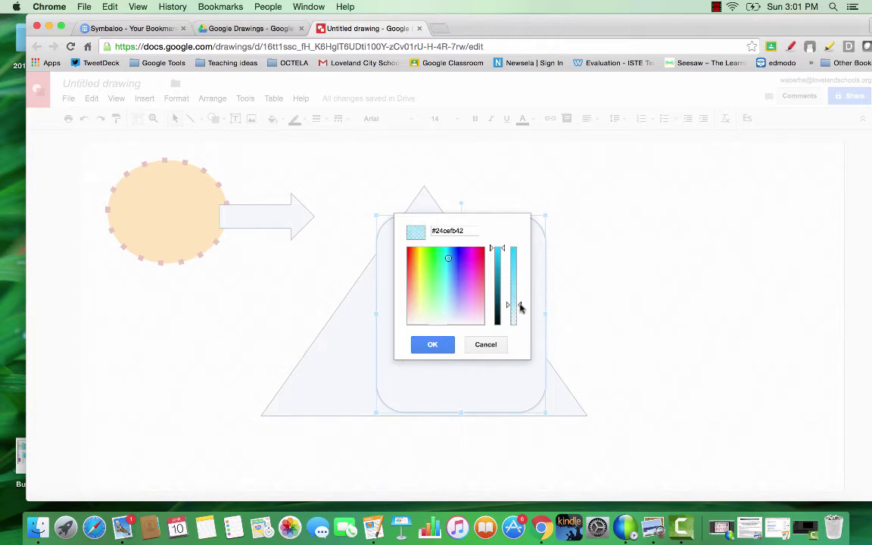
left_click(426, 345)
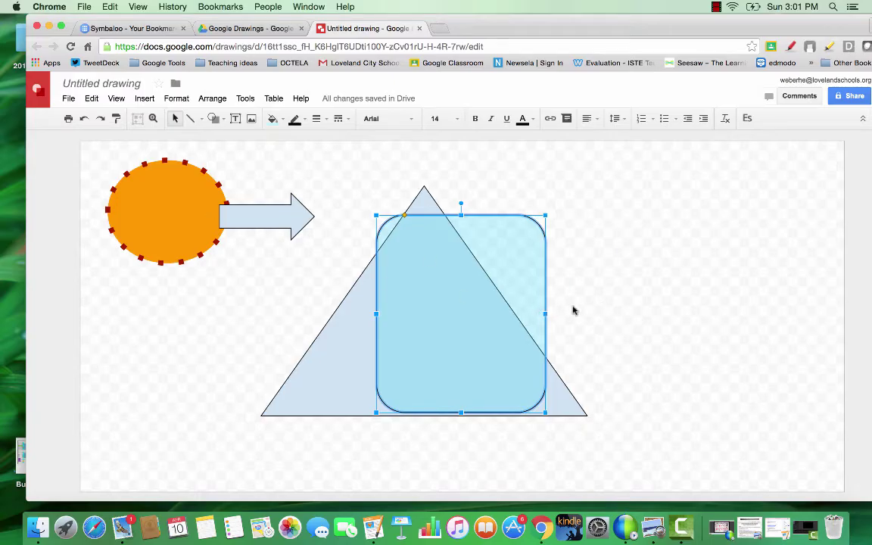
- Make the triangle narrower and shorter and fill it red
left_click(563, 402)
left_click_drag(587, 415, 473, 377)
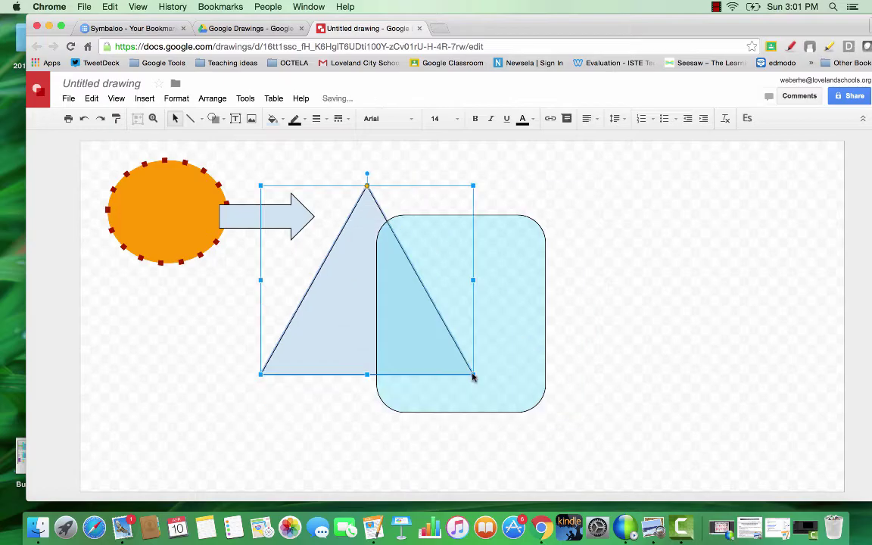
left_click(272, 118)
left_click(289, 171)
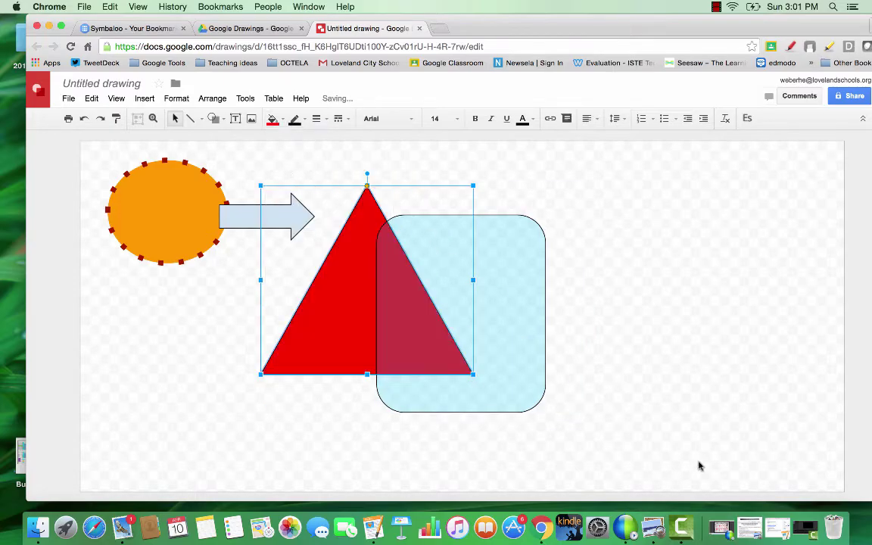
left_click(657, 417)
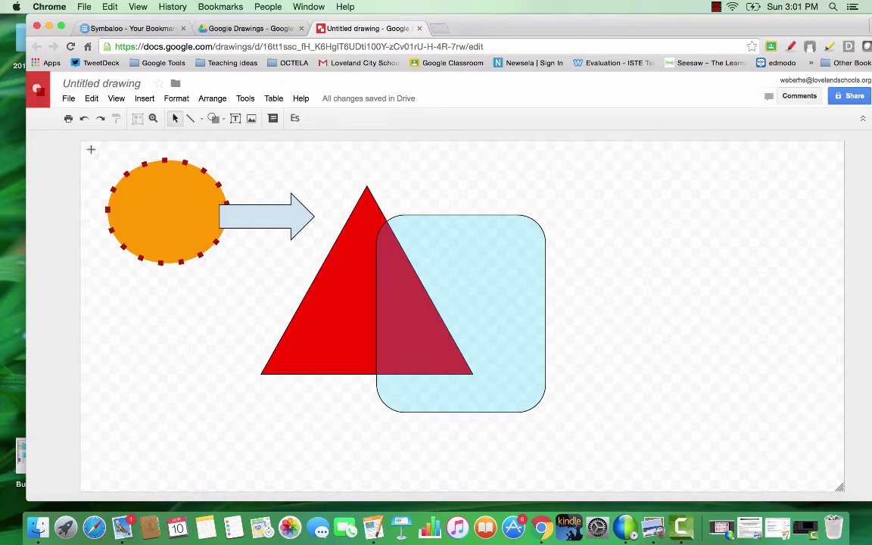
- Move the arrow onto the orange ellipse
left_click_drag(101, 149, 322, 259)
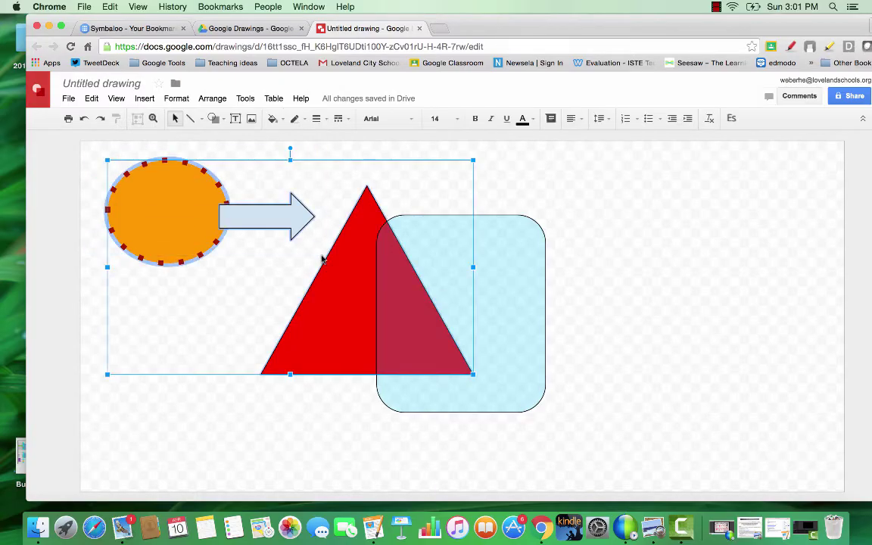
left_click(275, 288)
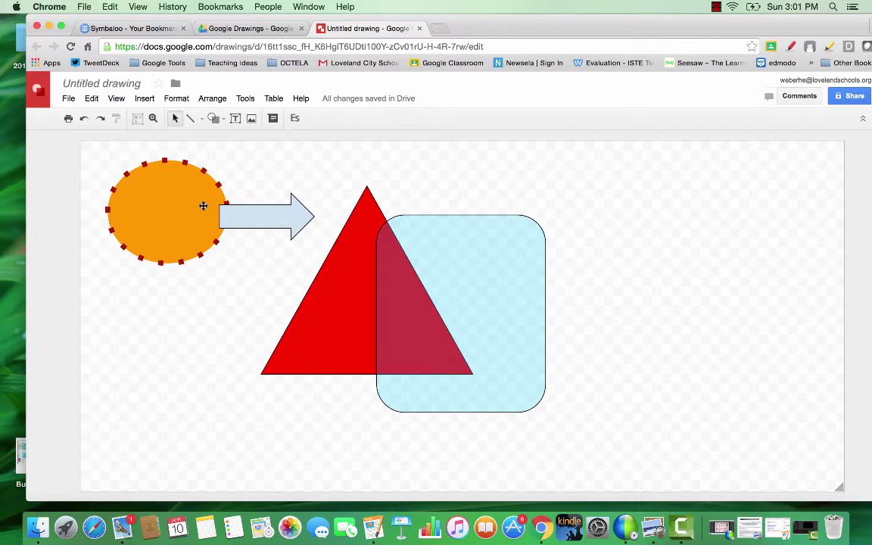
left_click_drag(231, 219, 132, 212)
- Group the ellipse and arrow and move the group to the top-left corner
left_click_drag(90, 153, 244, 283)
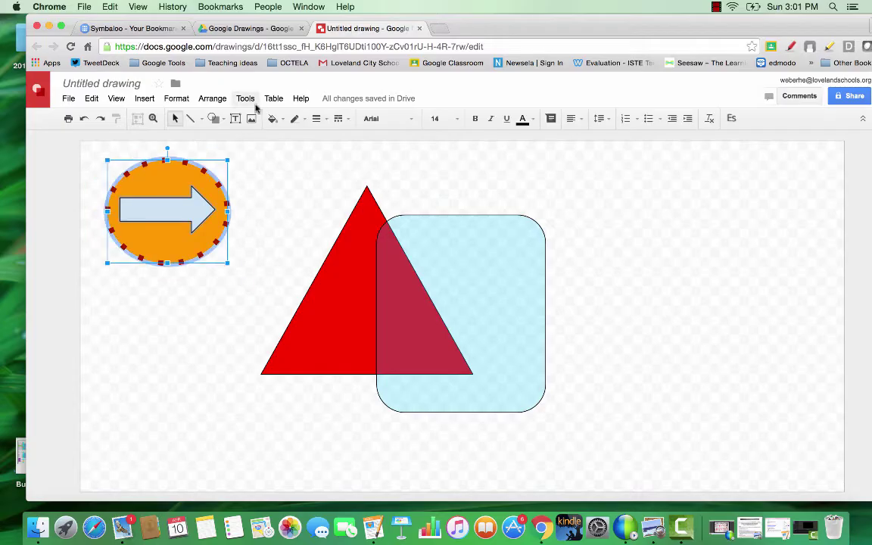
left_click(216, 98)
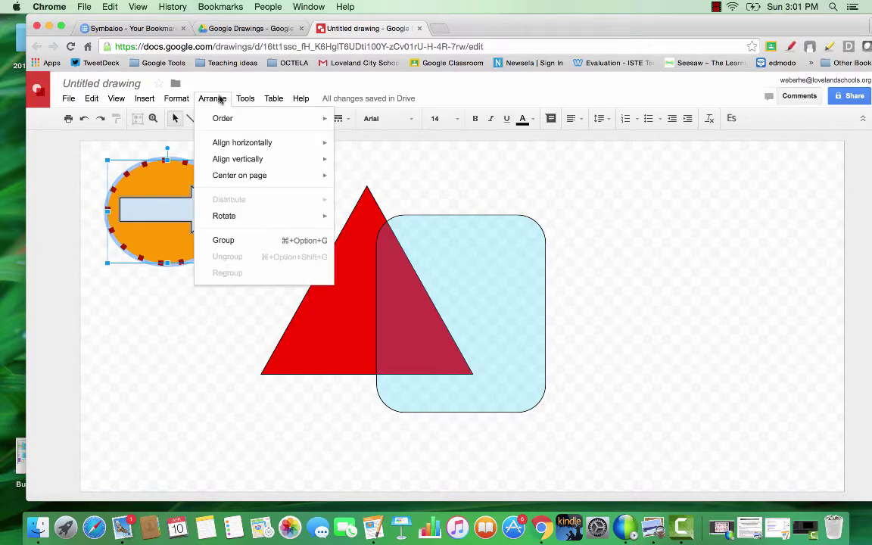
left_click(237, 243)
left_click(286, 210)
left_click(159, 206)
left_click_drag(151, 171, 150, 362)
left_click_drag(148, 241, 138, 171)
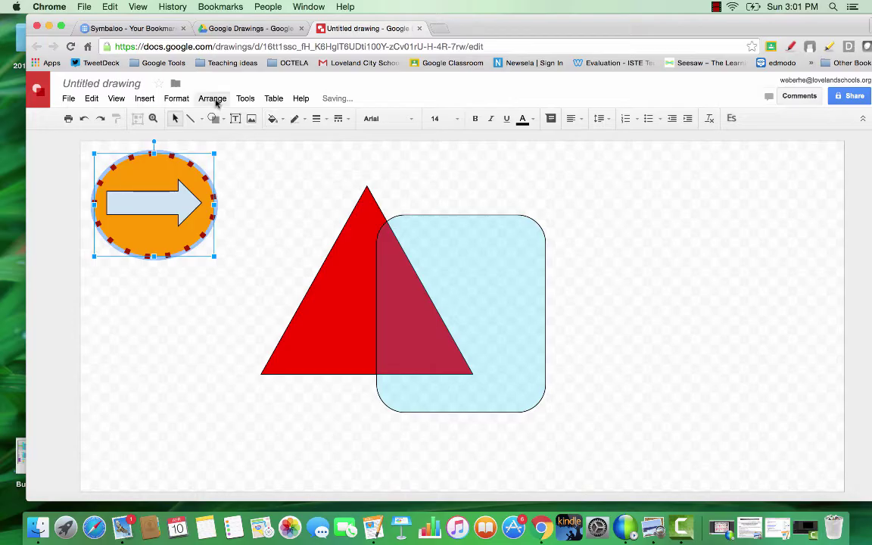
- Bring the red triangle in front of the blue rounded rectangle
left_click(214, 99)
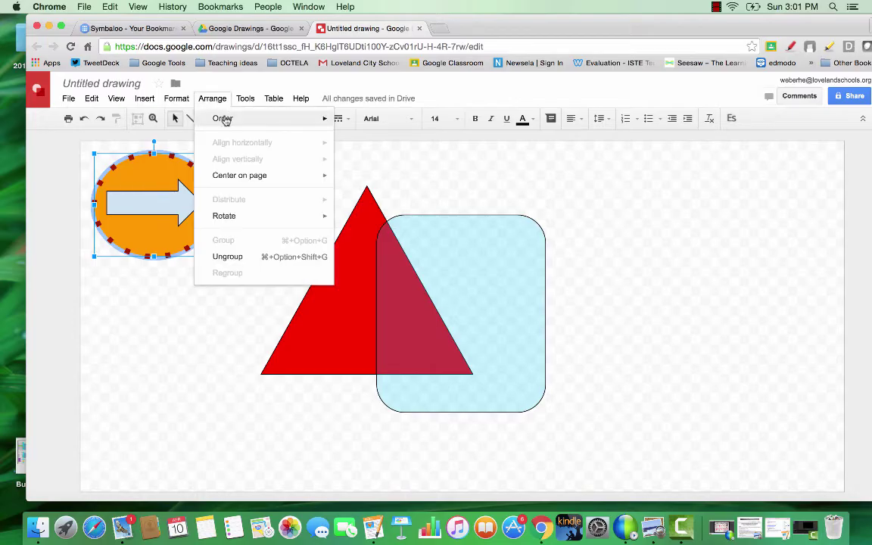
left_click(317, 306)
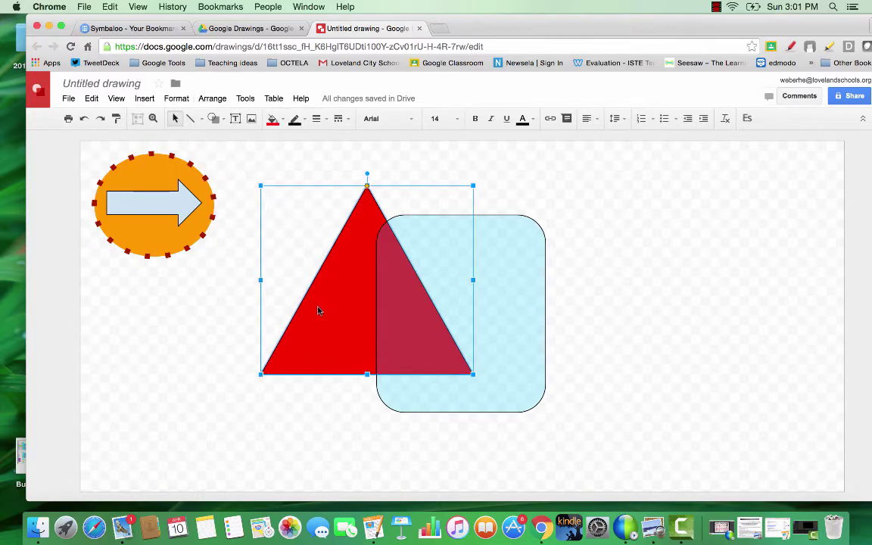
left_click(215, 100)
mouse_move(223, 119)
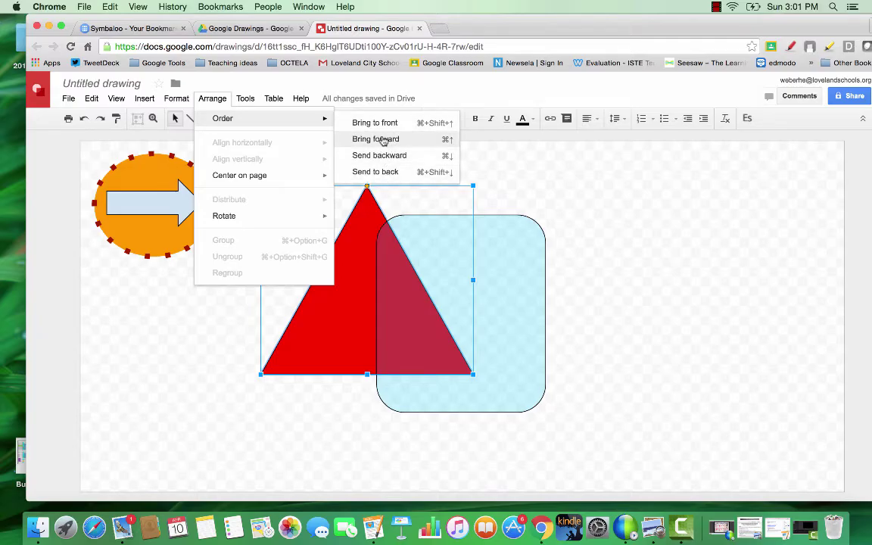
left_click(382, 140)
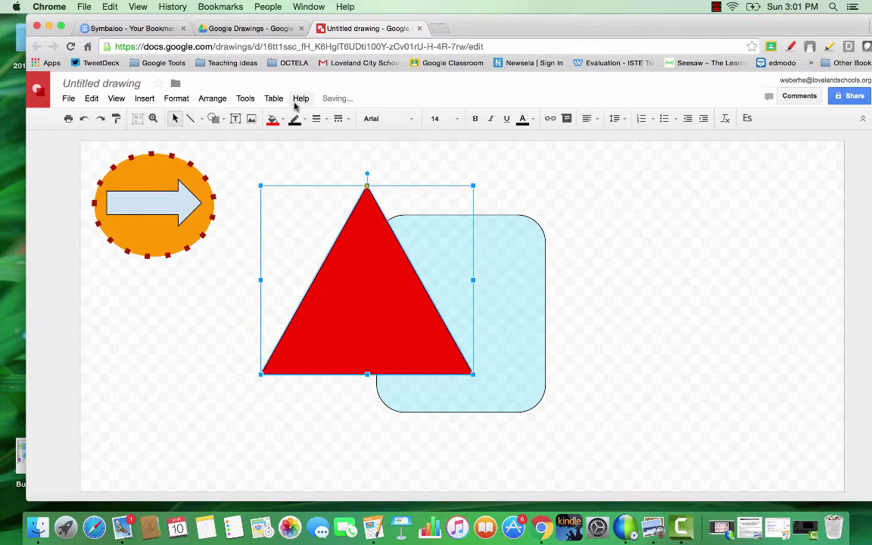
- Flip the red triangle horizontally
left_click(211, 98)
mouse_move(231, 218)
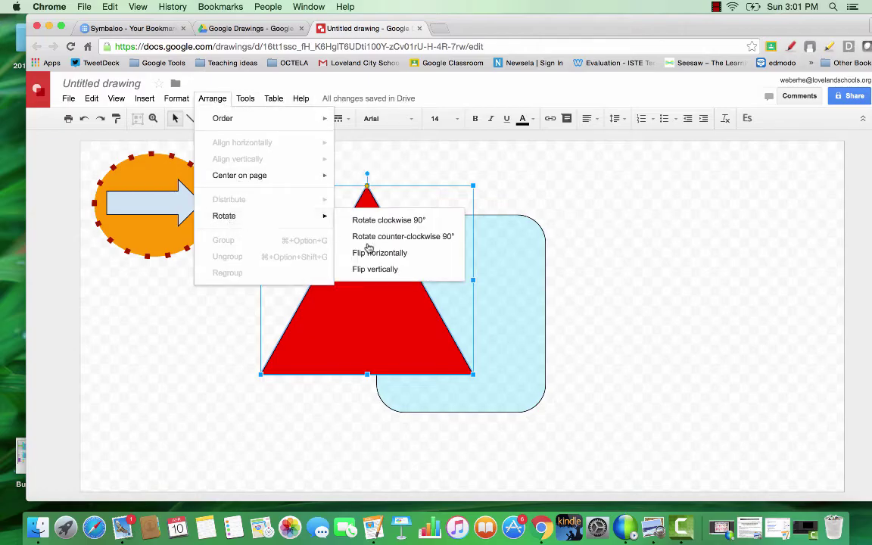
left_click(396, 253)
- Flip the ellipse-and-arrow group so its arrow points left
left_click(447, 228)
left_click(146, 181)
left_click(212, 99)
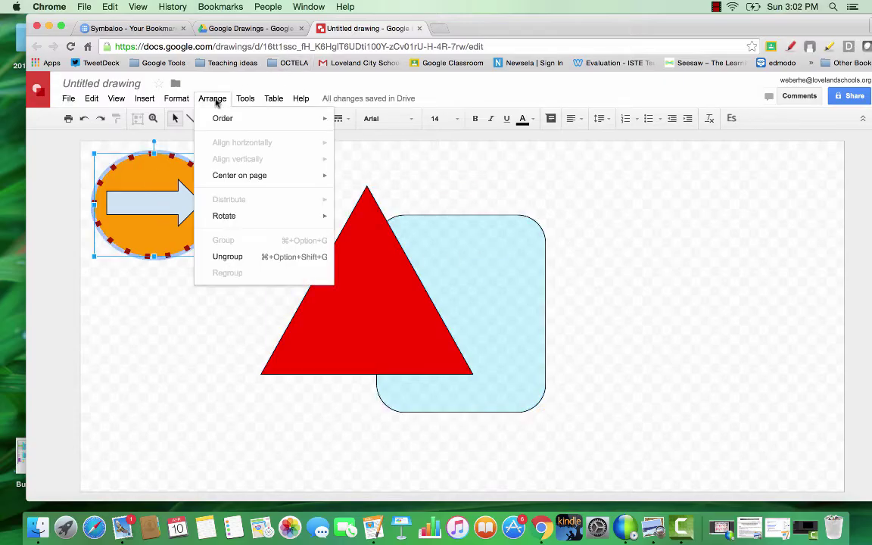
mouse_move(231, 217)
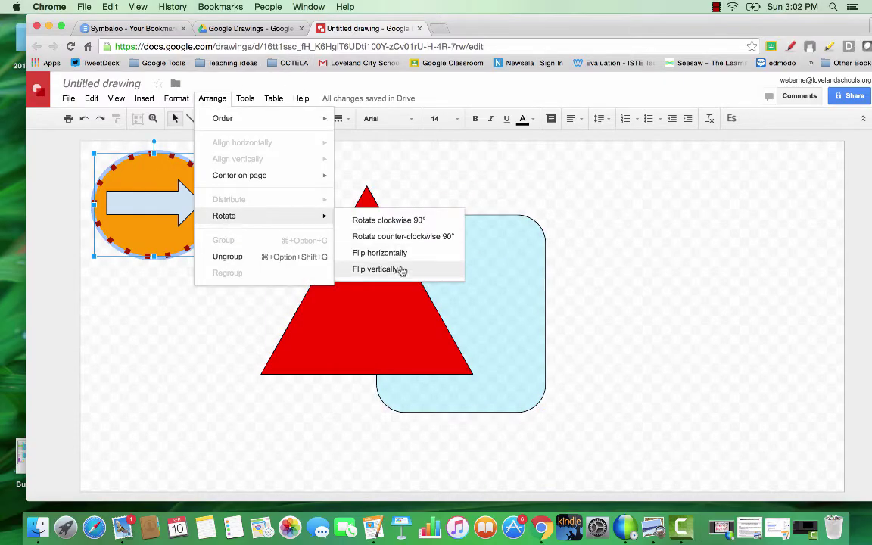
left_click(397, 254)
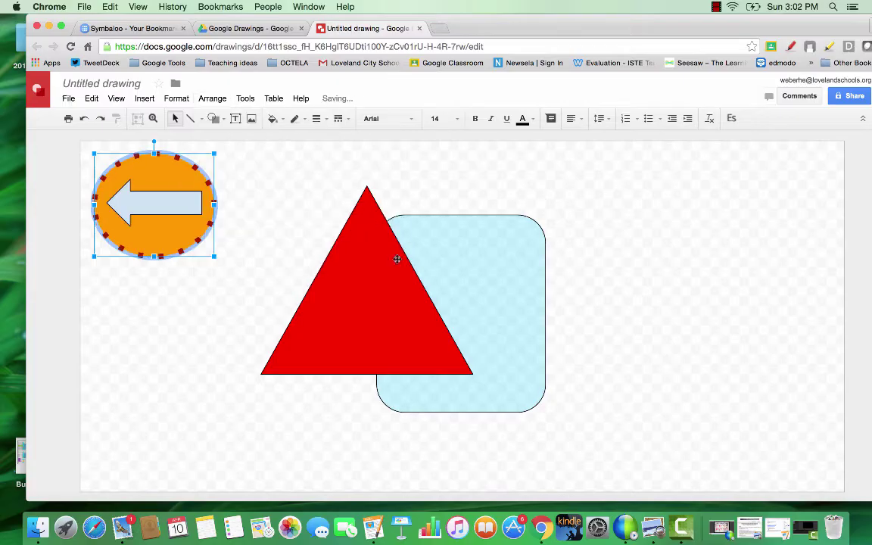
left_click(213, 100)
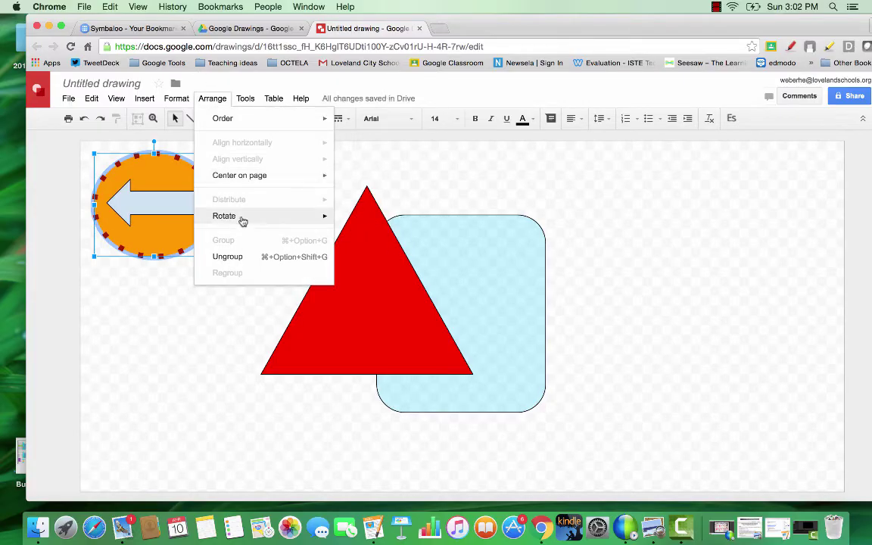
mouse_move(241, 219)
left_click(383, 253)
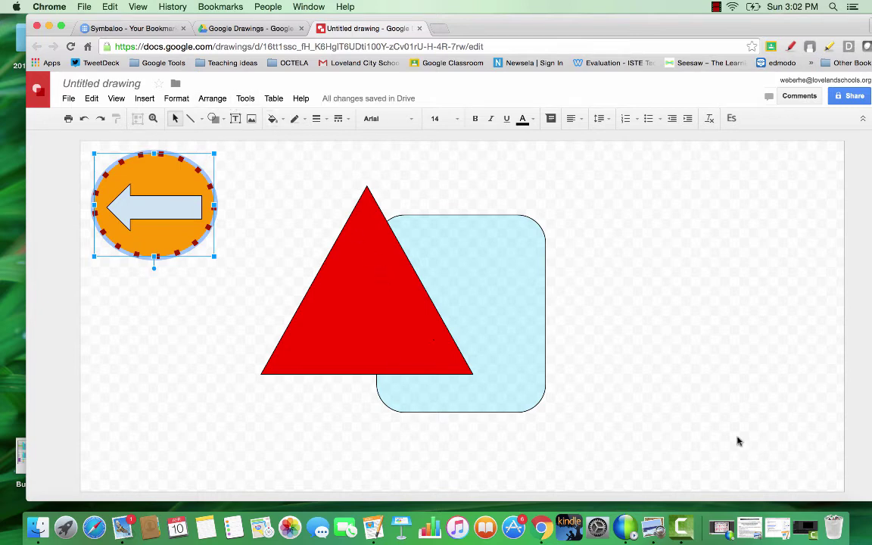
- Move the blue rounded rectangle to the lower left with the red triangle overlapping it
left_click(692, 429)
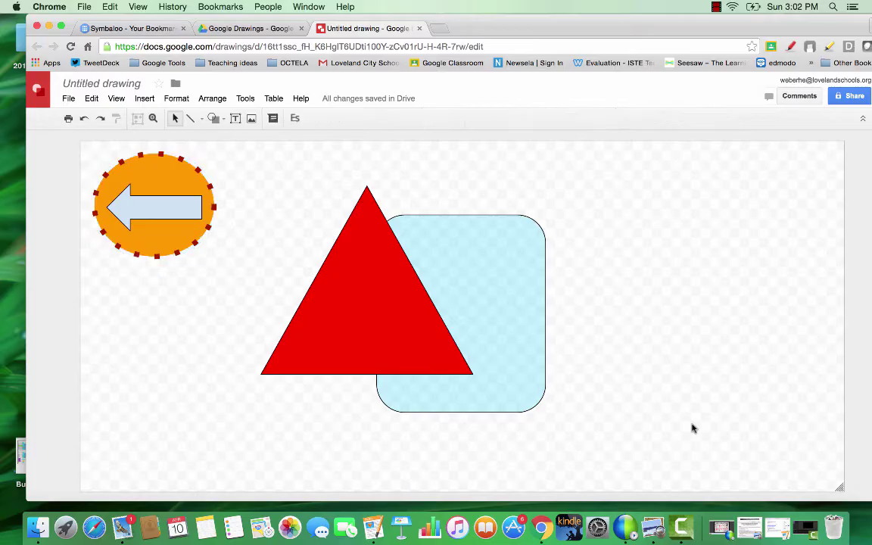
left_click_drag(496, 277, 236, 301)
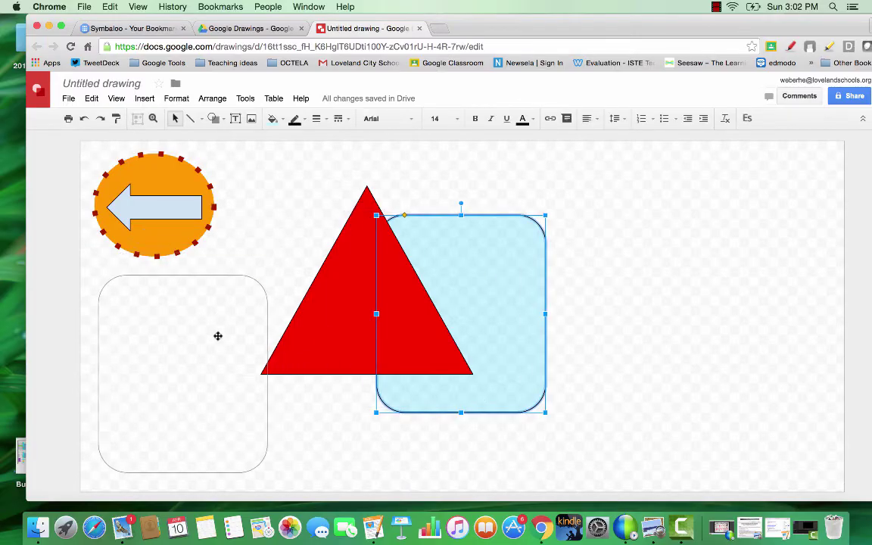
left_click_drag(217, 337, 217, 336)
left_click_drag(352, 322, 240, 353)
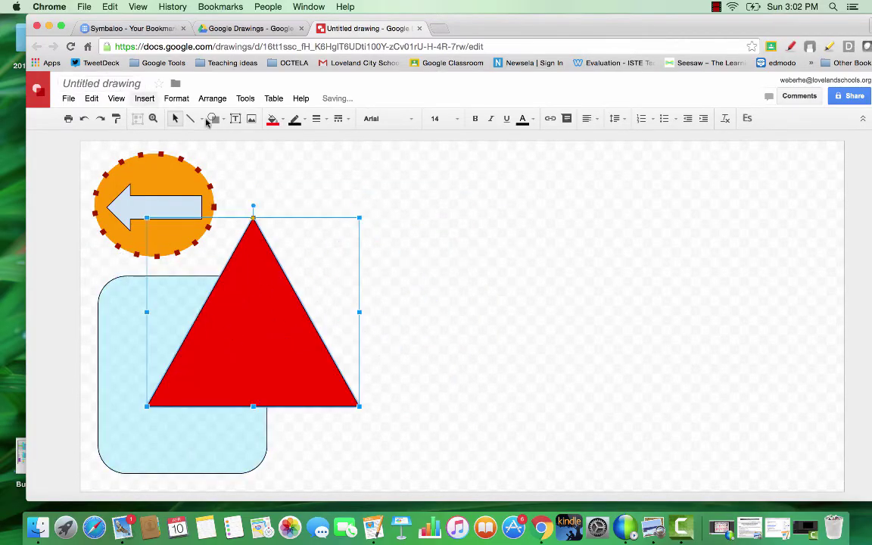
left_click(371, 196)
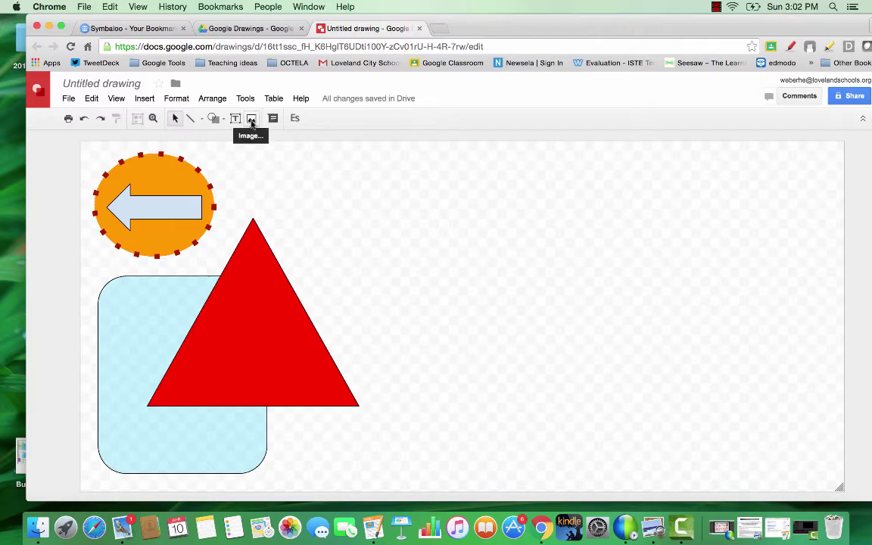
- Insert the first sneaker photo from a 'shoes' image search, shrunk into the upper right
left_click(253, 122)
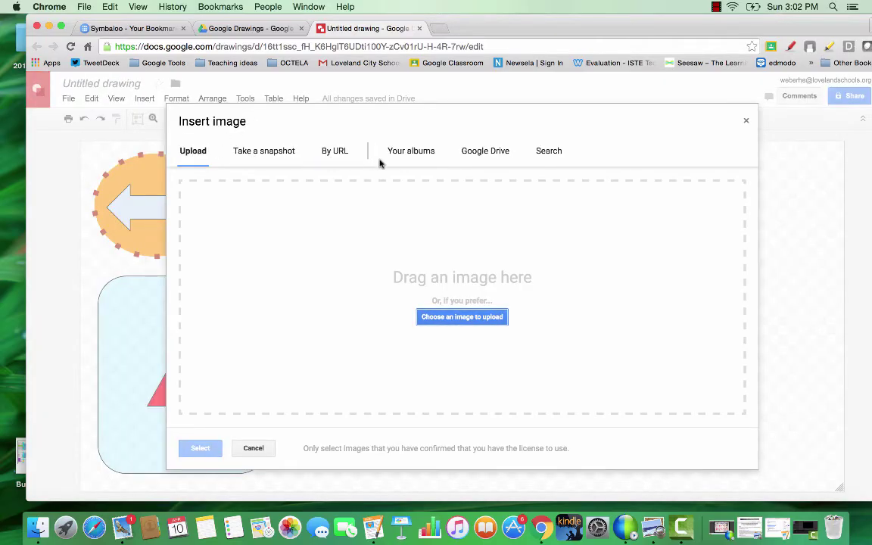
left_click(550, 153)
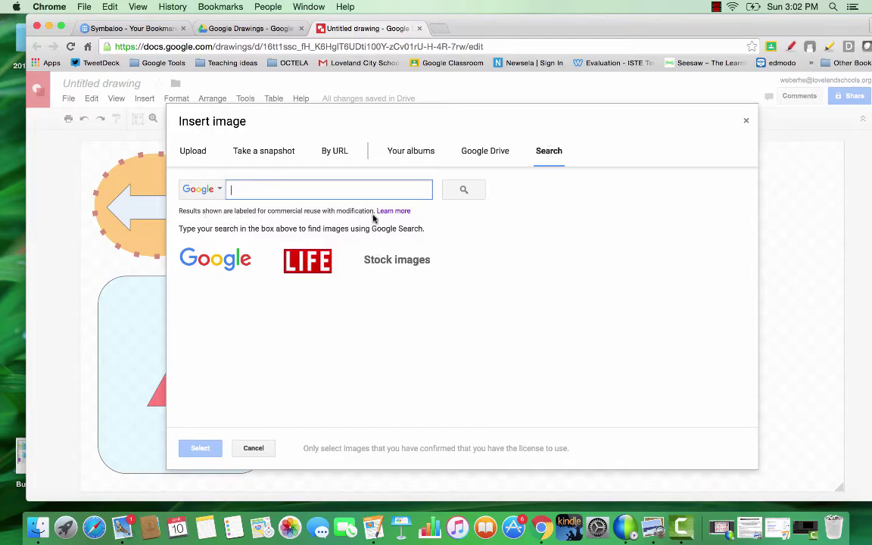
type("shoes")
key("Return")
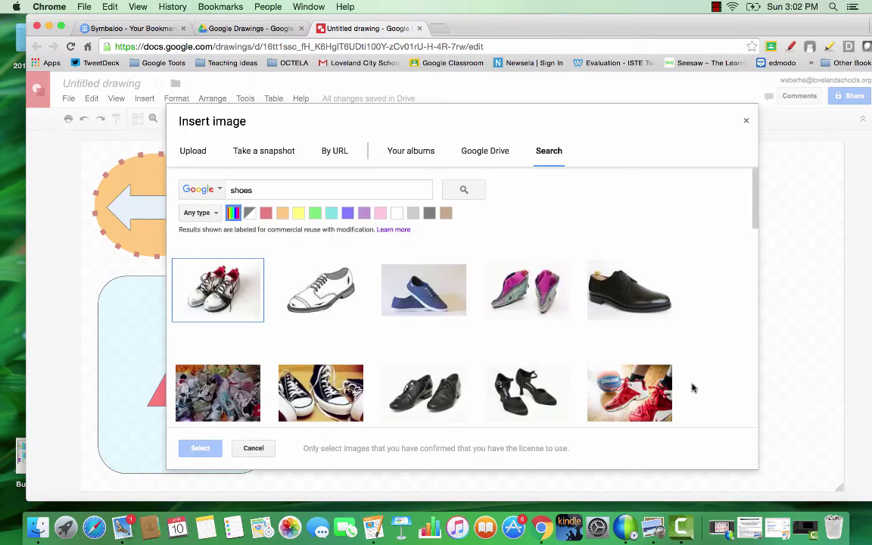
left_click(248, 301)
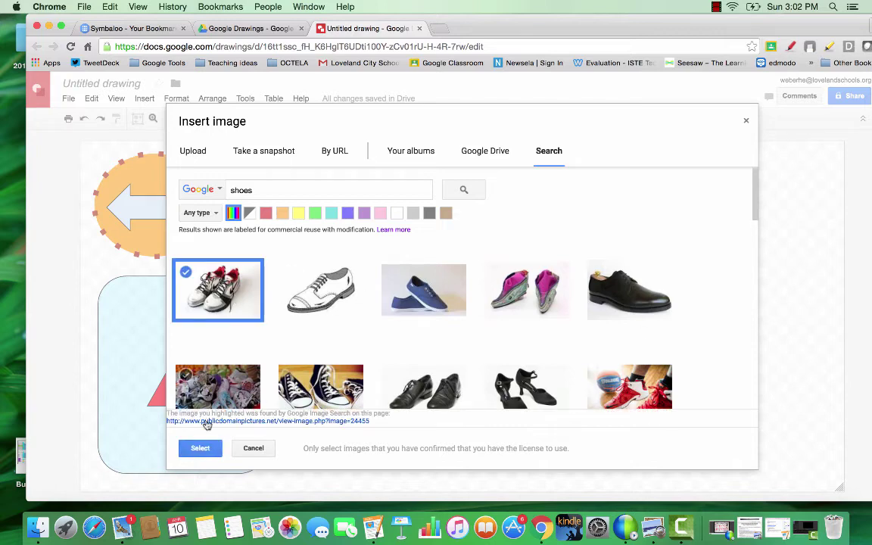
left_click(200, 448)
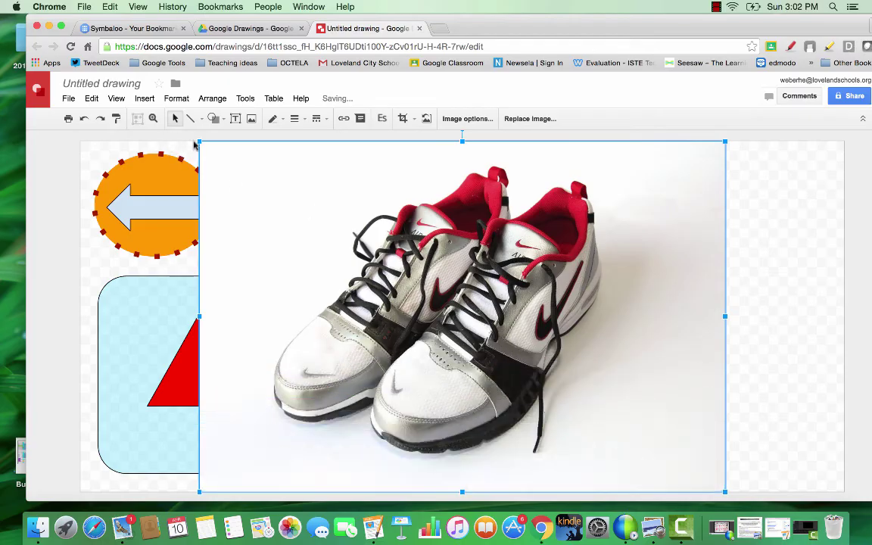
left_click_drag(200, 142, 505, 345)
left_click_drag(583, 376, 502, 188)
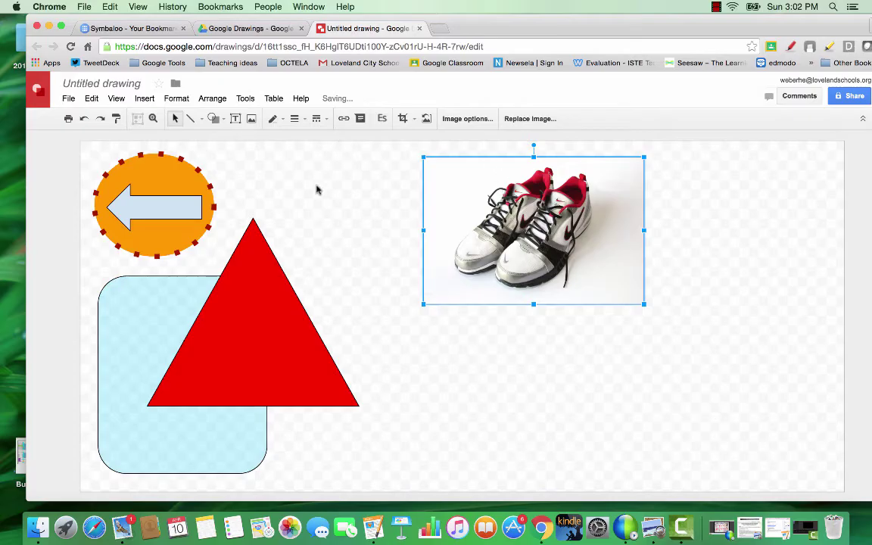
- Insert 'New shoes' word art into the drawing
left_click(360, 201)
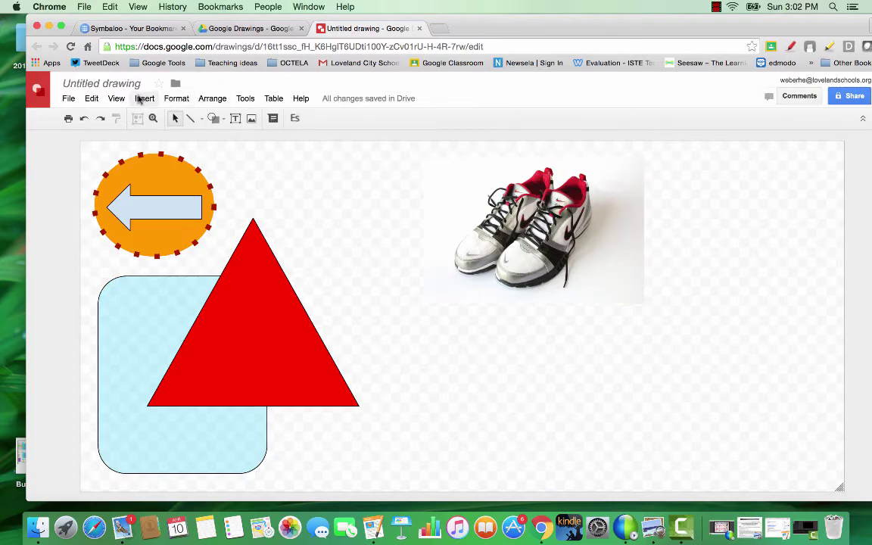
left_click(141, 99)
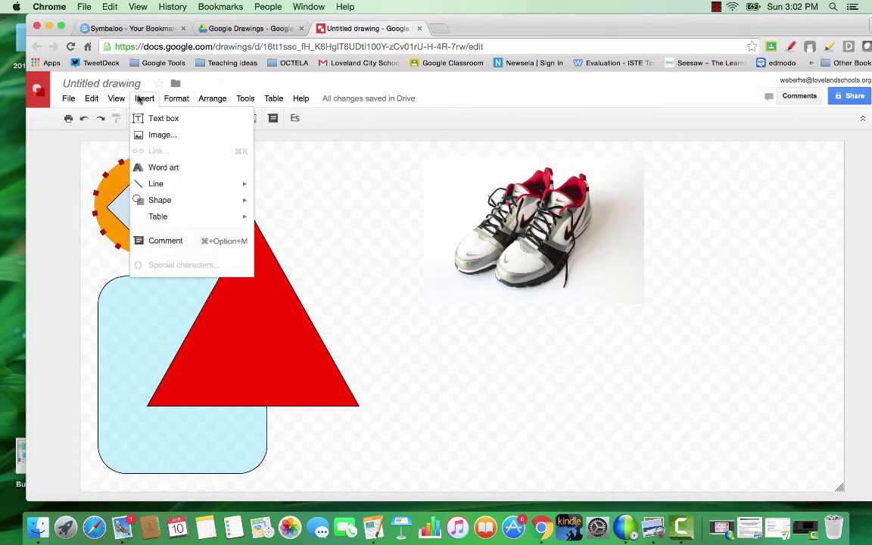
left_click(163, 168)
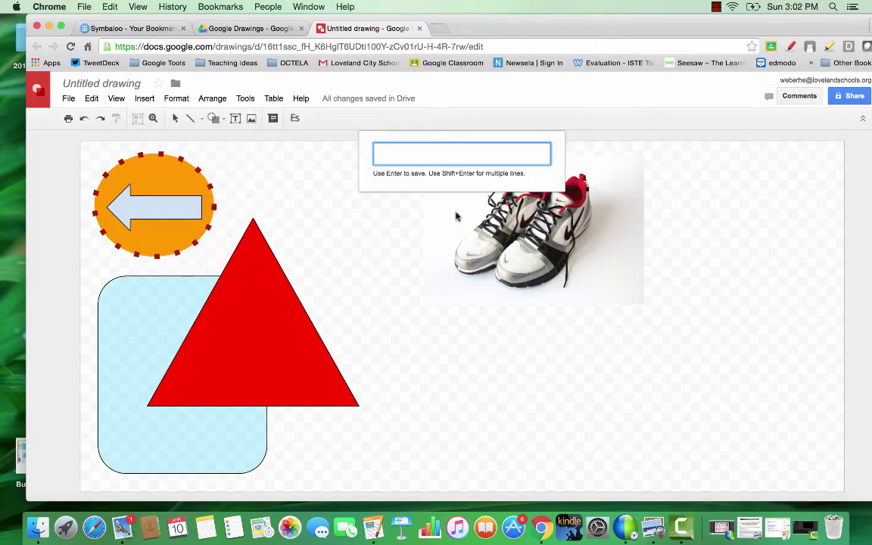
type("New shoes")
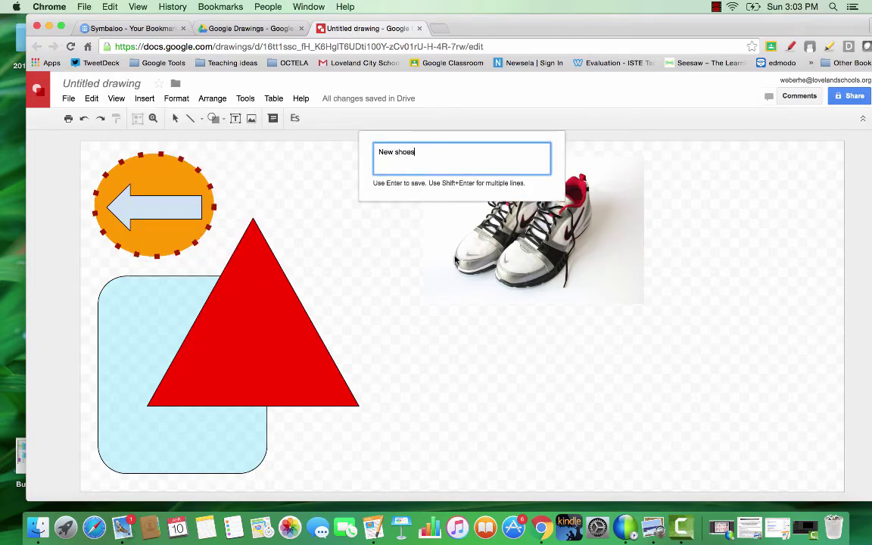
key("Return")
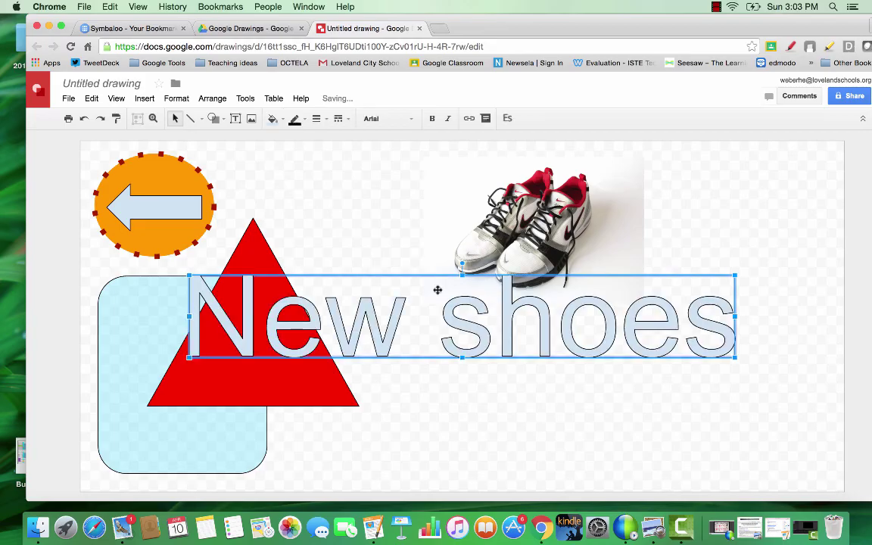
left_click_drag(336, 278, 407, 338)
- Style the word art in Chewy font with orange fill and a 4px green outline
left_click(375, 118)
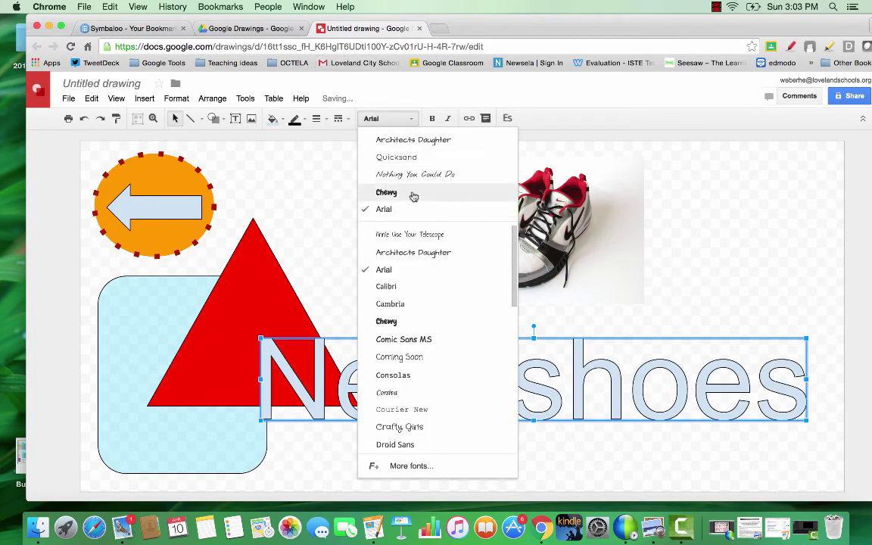
left_click(409, 198)
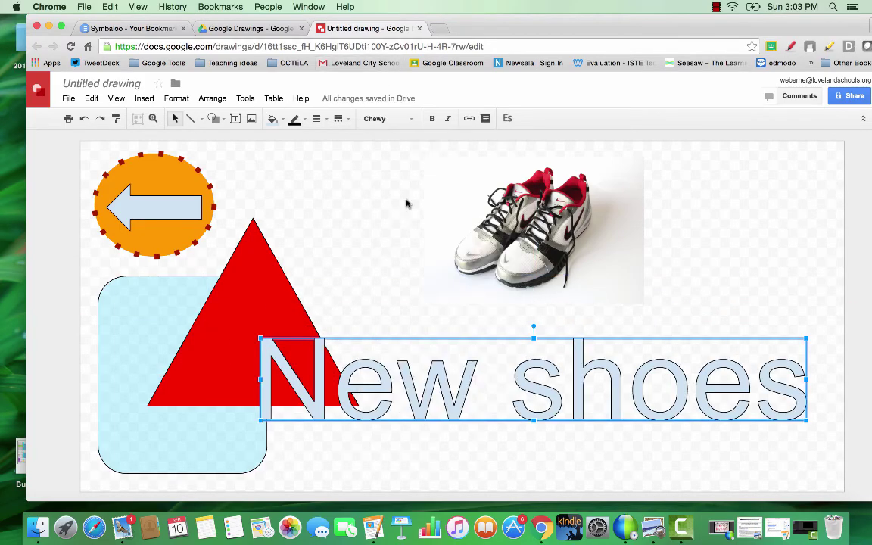
left_click(282, 121)
left_click(285, 159)
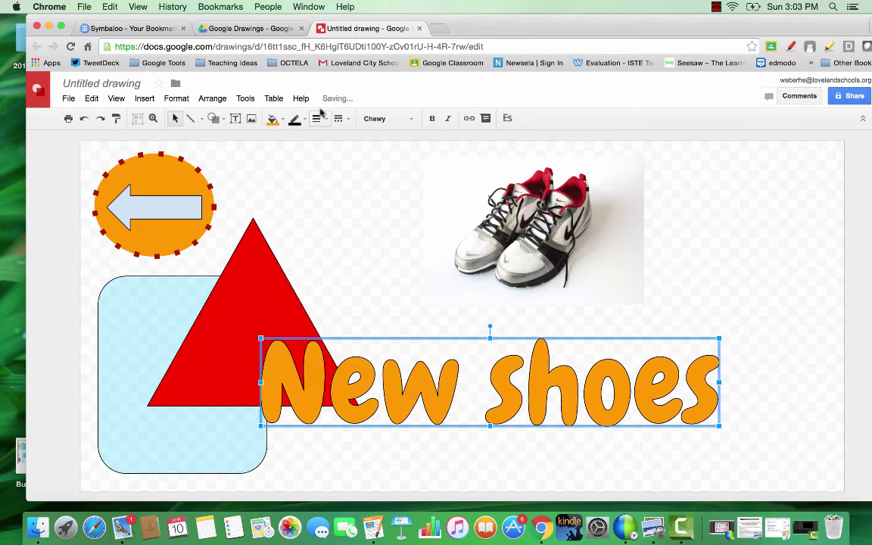
left_click(294, 119)
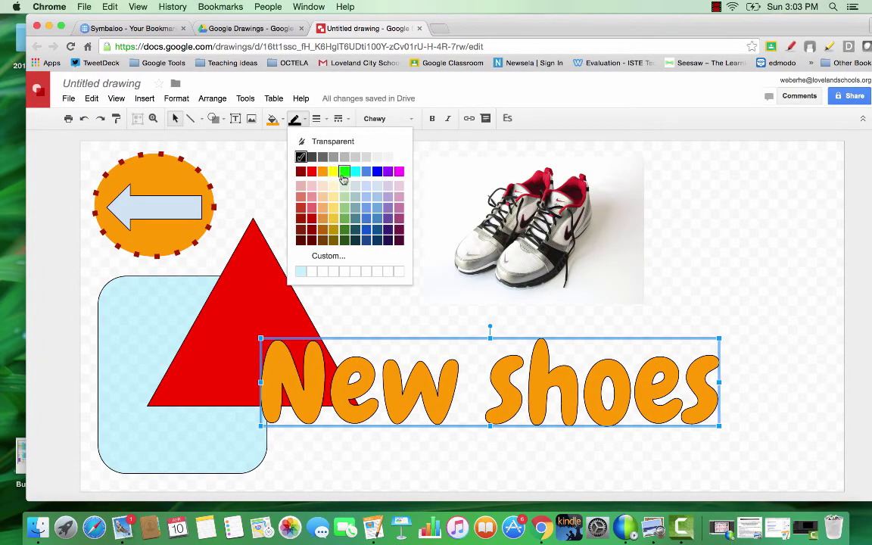
left_click(344, 173)
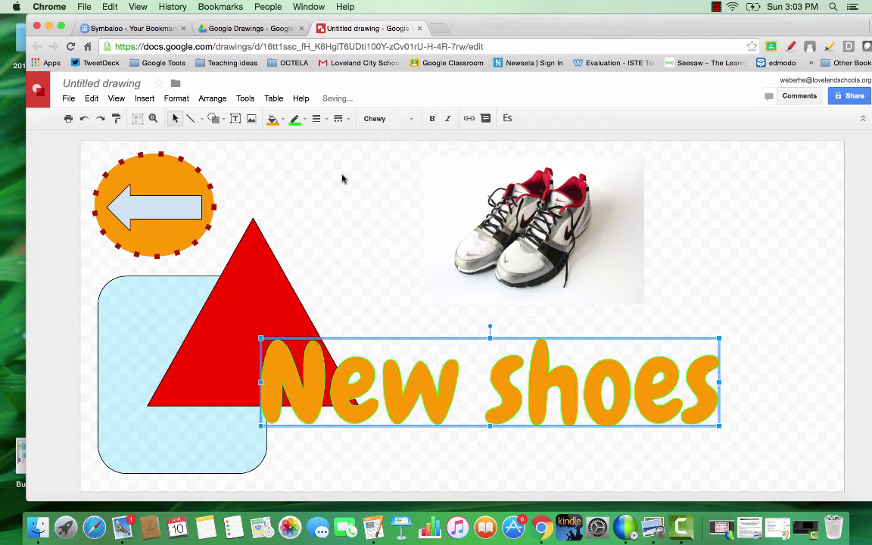
left_click(322, 119)
left_click(334, 189)
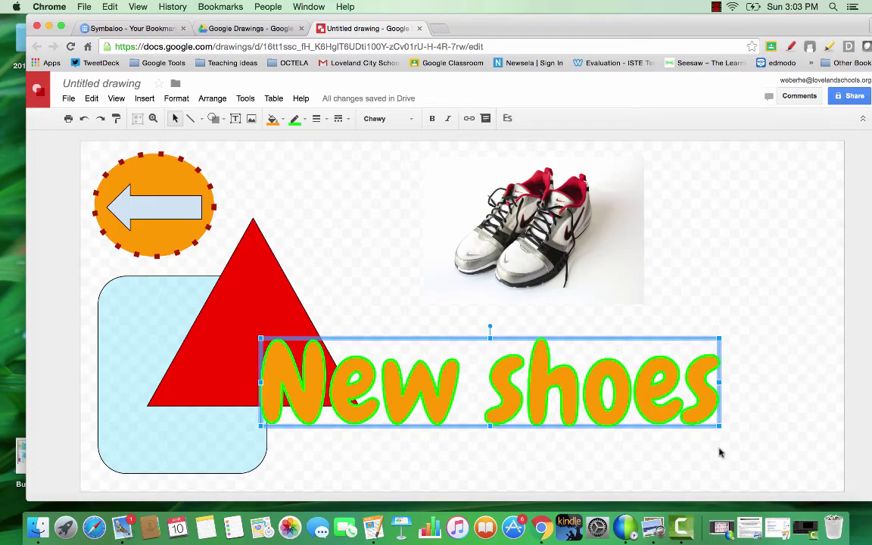
- Resize the word art and place it beside the orange oval at the top
left_click_drag(719, 426, 524, 351)
left_click_drag(392, 335, 391, 281)
left_click_drag(380, 217, 361, 153)
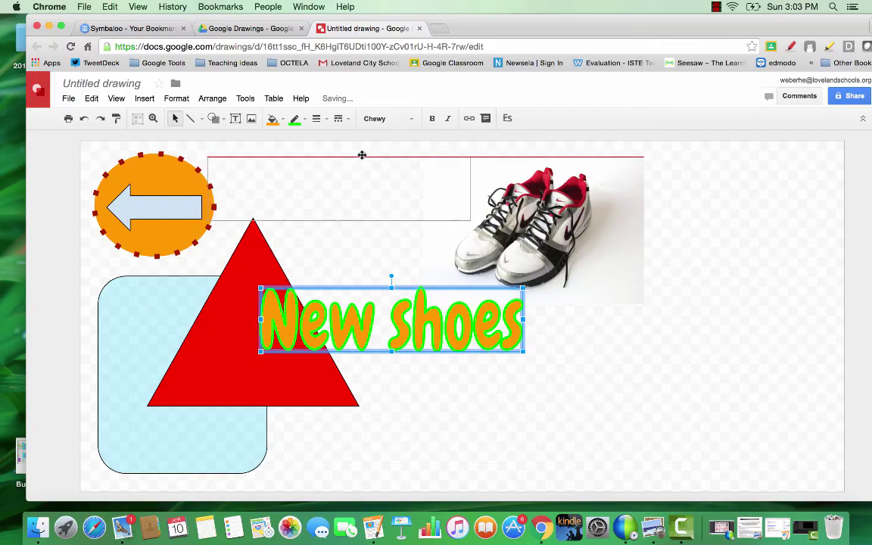
left_click(488, 378)
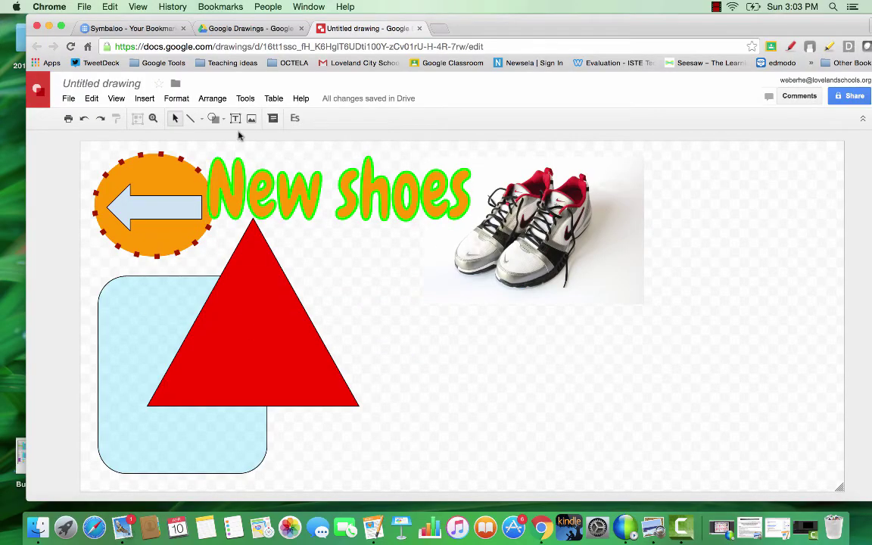
- Scribble a freehand signature in black lines below the shoe photo
left_click(193, 119)
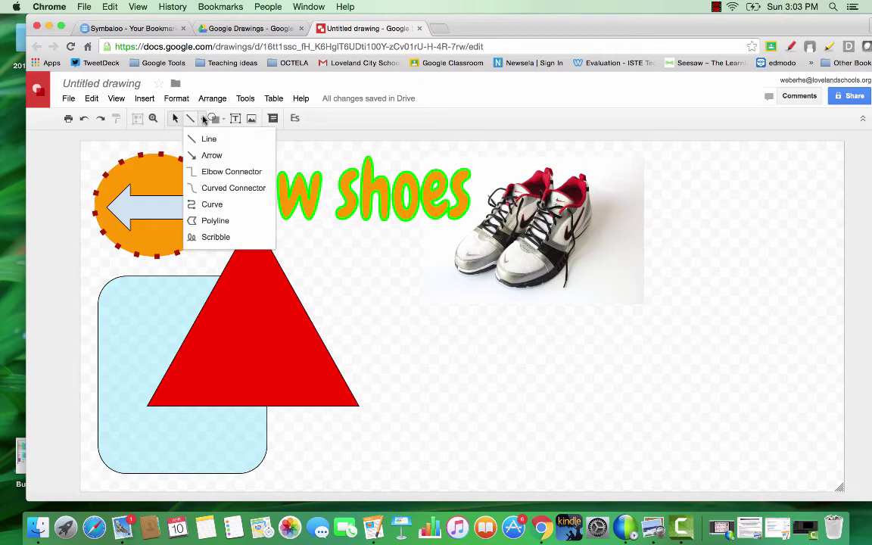
left_click(215, 237)
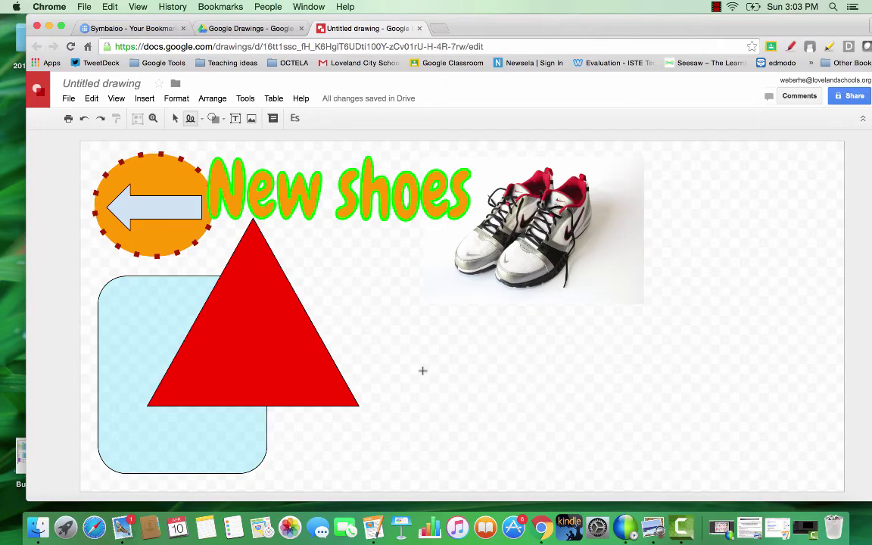
left_click_drag(422, 376, 424, 424)
mouse_move(441, 373)
left_mouse_down()
mouse_move(445, 428)
mouse_move(431, 392)
mouse_move(415, 397)
mouse_move(418, 423)
mouse_move(460, 416)
mouse_move(456, 394)
mouse_move(454, 414)
mouse_move(474, 418)
mouse_move(478, 397)
mouse_move(480, 414)
mouse_move(512, 389)
mouse_move(525, 393)
mouse_move(506, 389)
mouse_move(497, 406)
mouse_move(516, 422)
mouse_move(517, 356)
mouse_move(538, 415)
mouse_move(554, 385)
mouse_move(560, 414)
mouse_move(585, 411)
left_mouse_up()
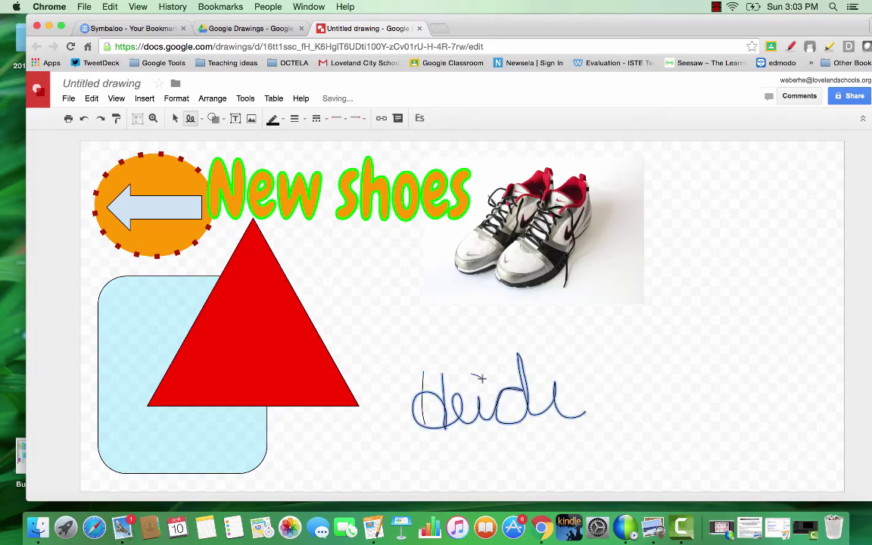
- Dot the two i's of the scribbled signature
left_click_drag(472, 371, 482, 377)
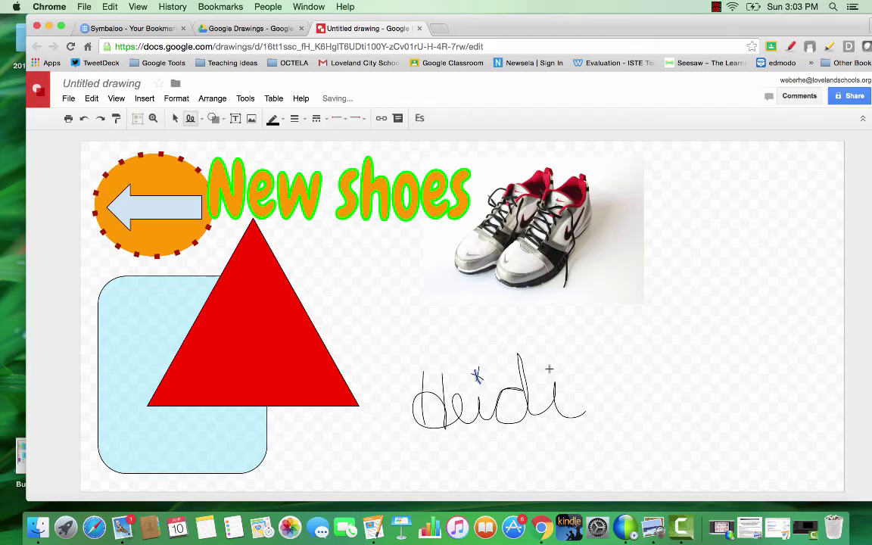
left_click_drag(550, 368, 564, 383)
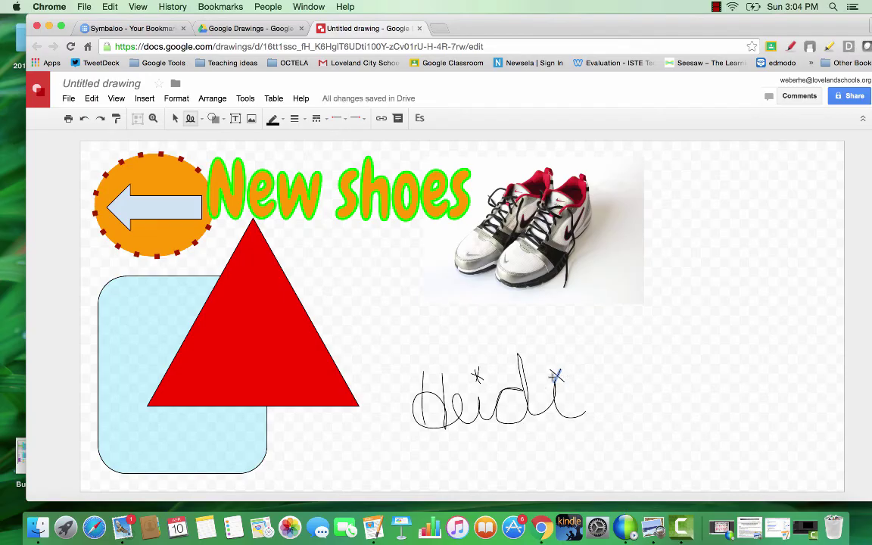
left_click(559, 375)
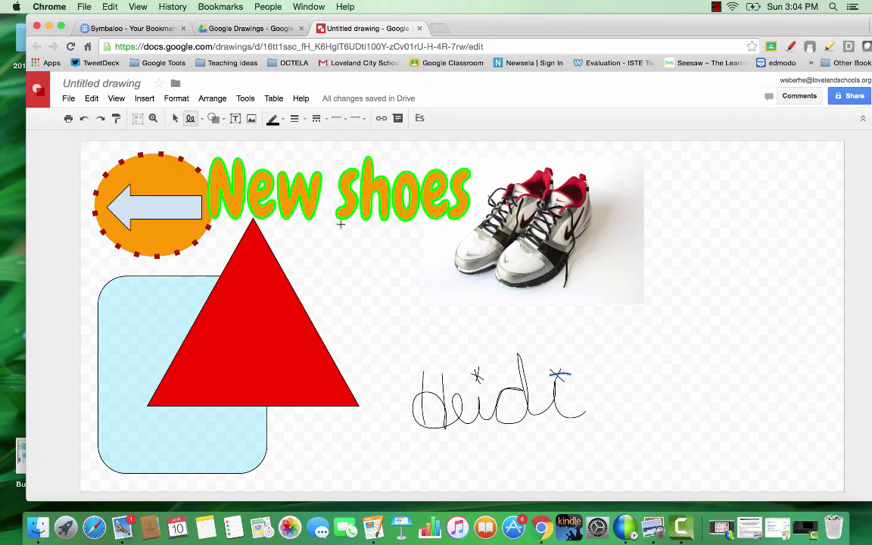
- Replace the 'Untitled drawing' title with 'Samples'
left_click(141, 83)
key("BackSpace")
type("Samples")
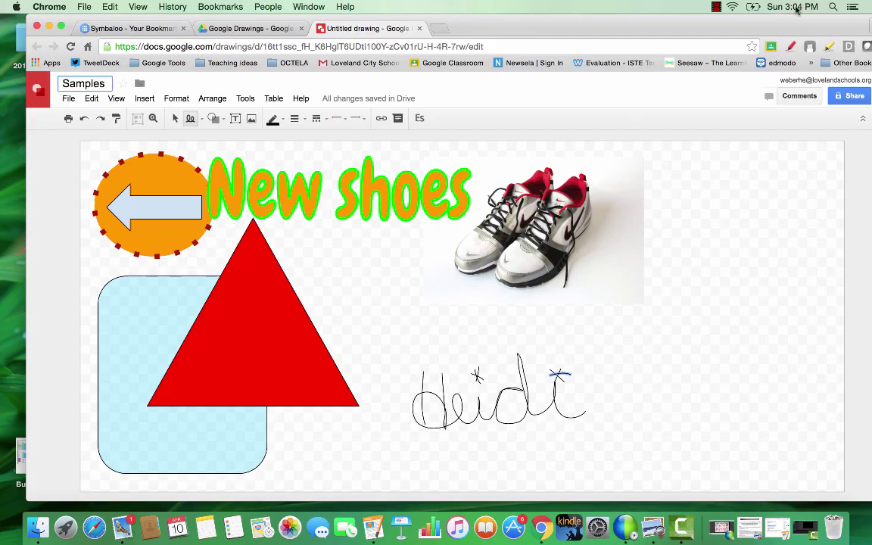
- Open sharing settings and change the invite permission from 'Can edit' to 'Can view'
left_click_drag(793, 29, 771, 29)
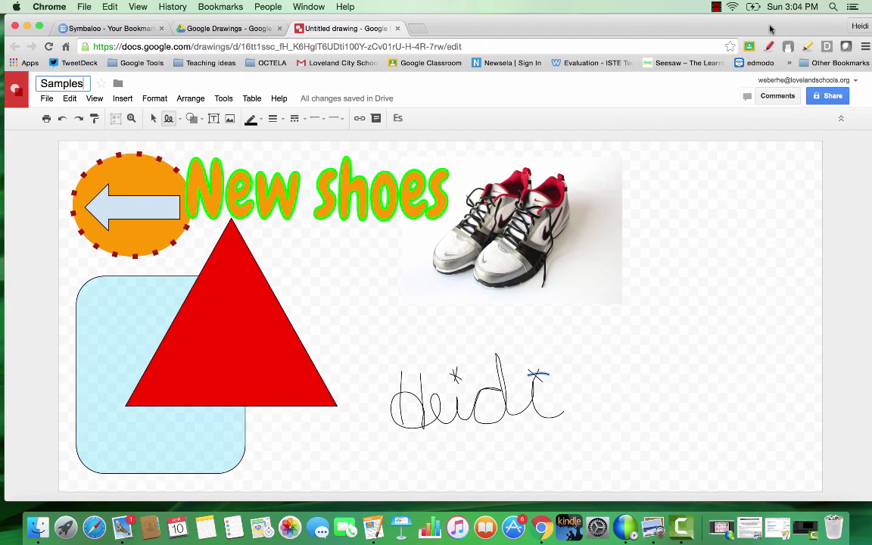
left_click(829, 97)
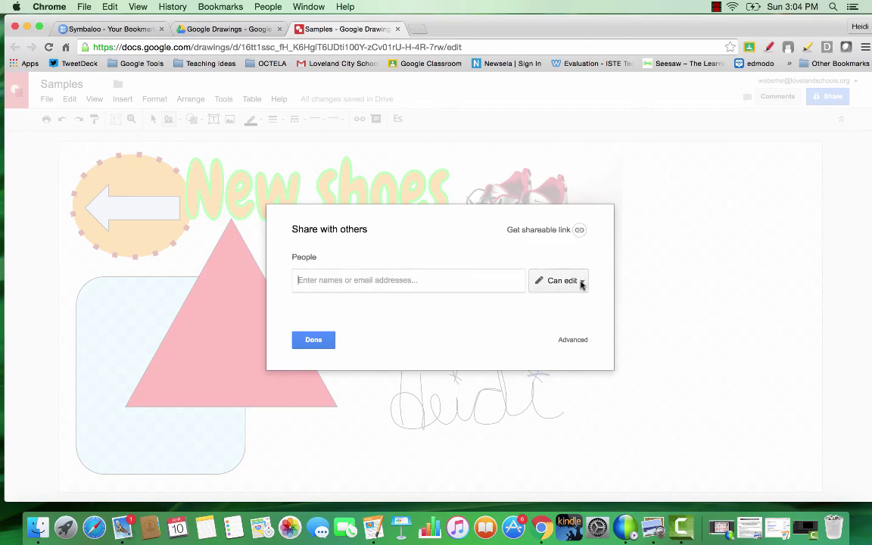
left_click(581, 283)
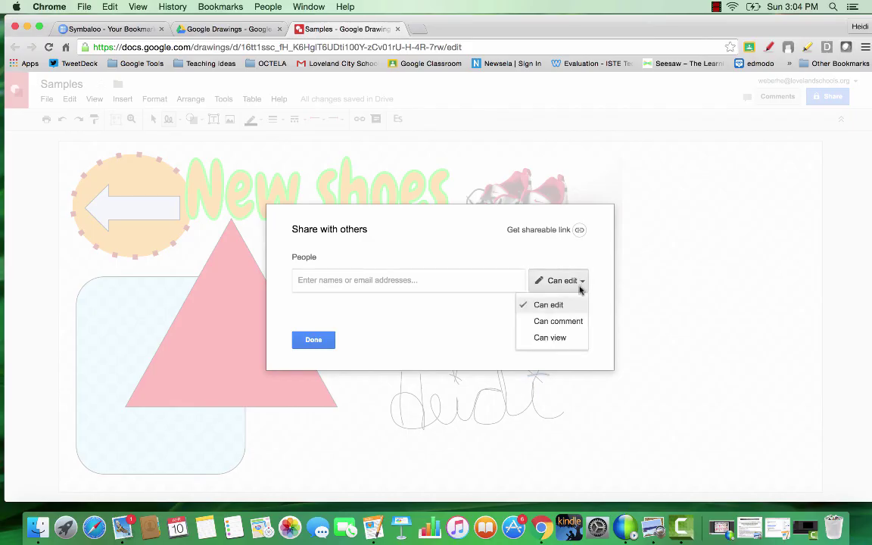
left_click(564, 342)
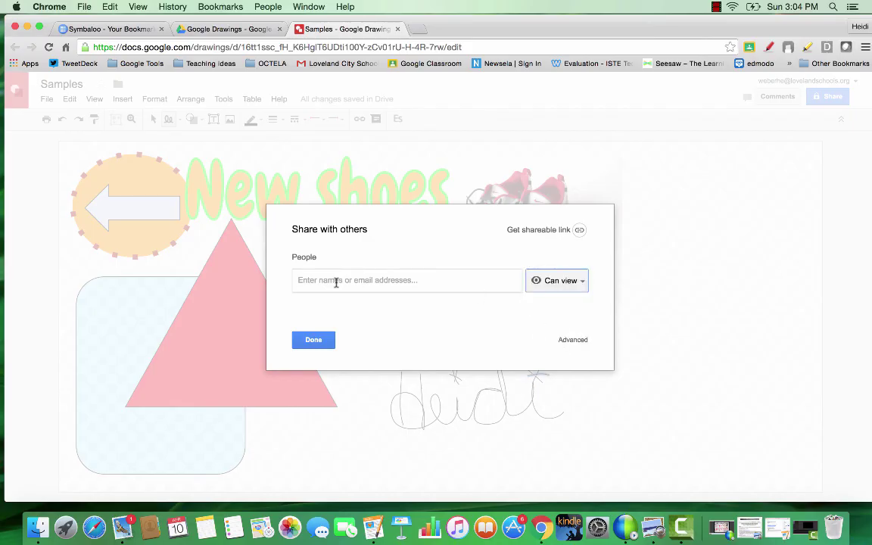